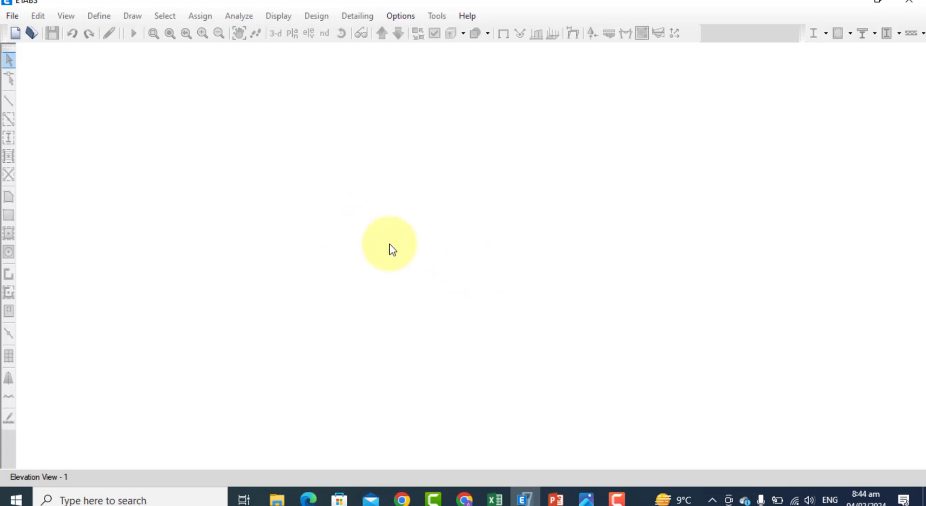
Step: Create a new model with the saved user default settings and the Blank template
click(12, 17)
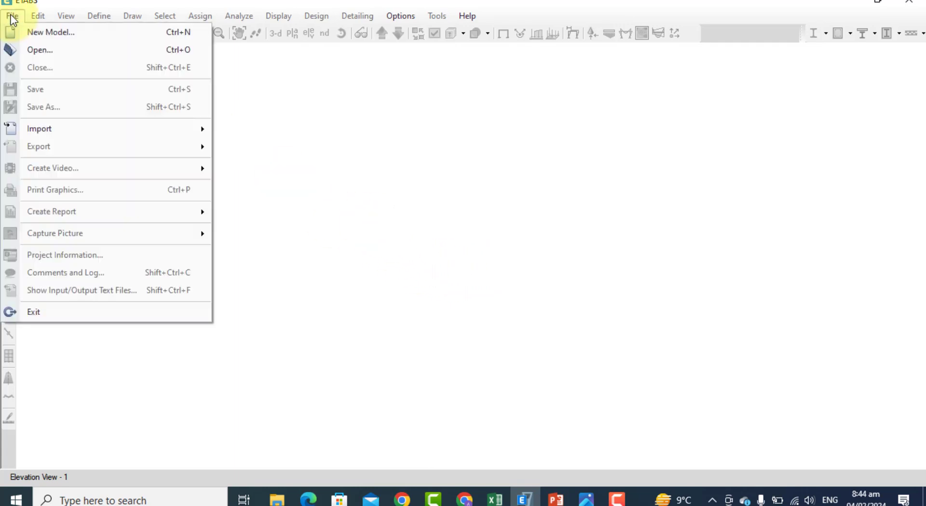
click(33, 31)
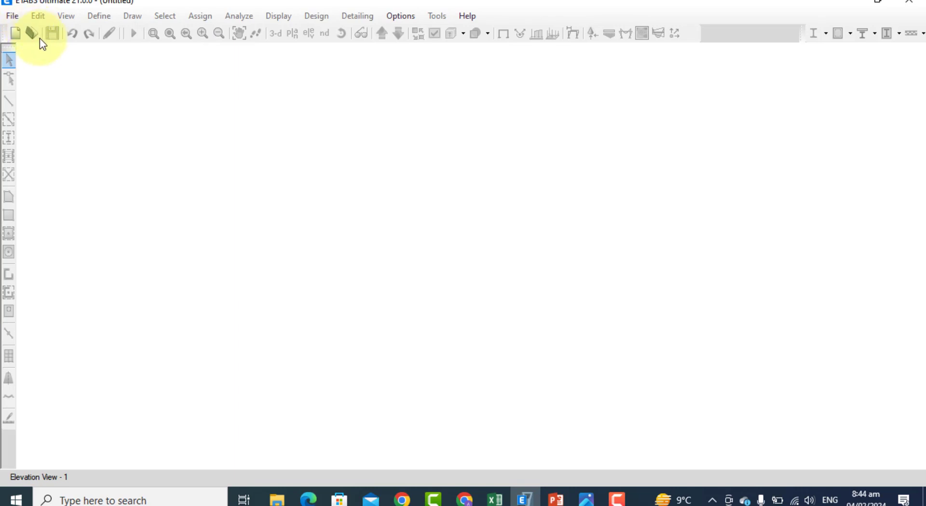
click(34, 34)
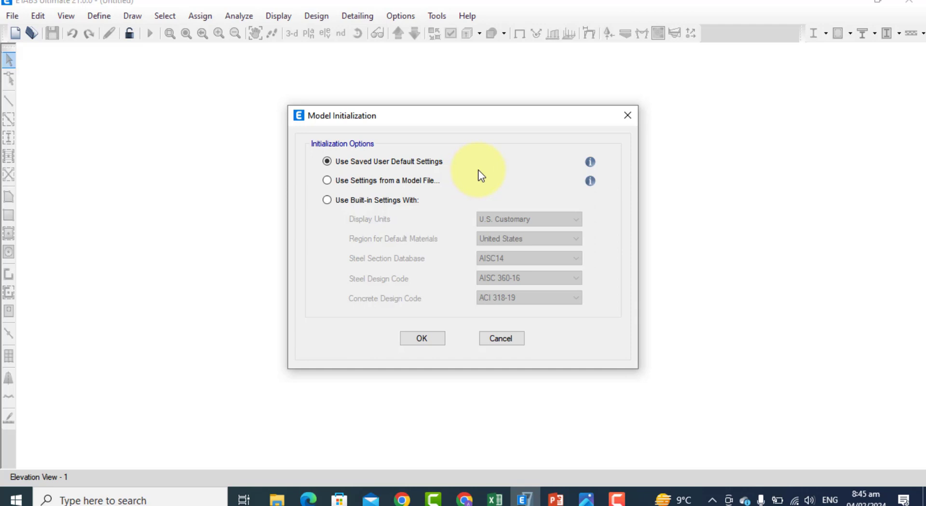
click(407, 337)
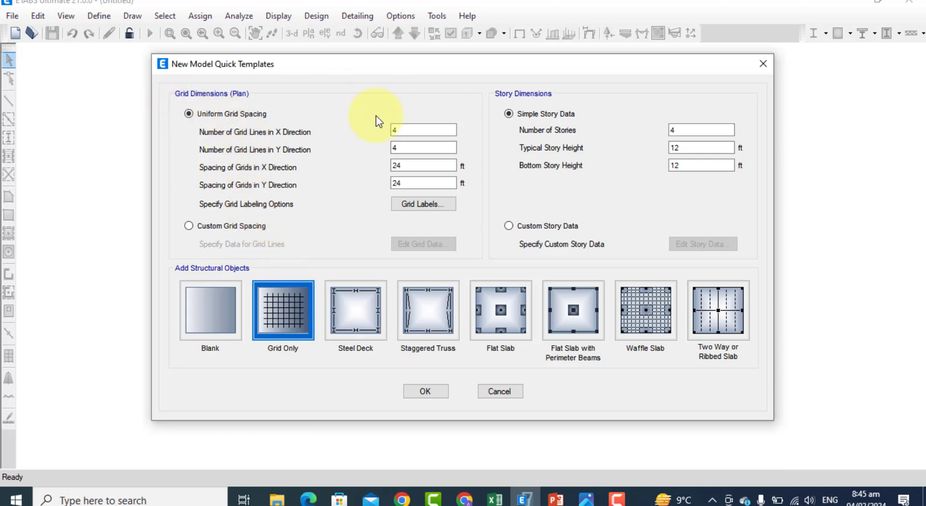
click(434, 149)
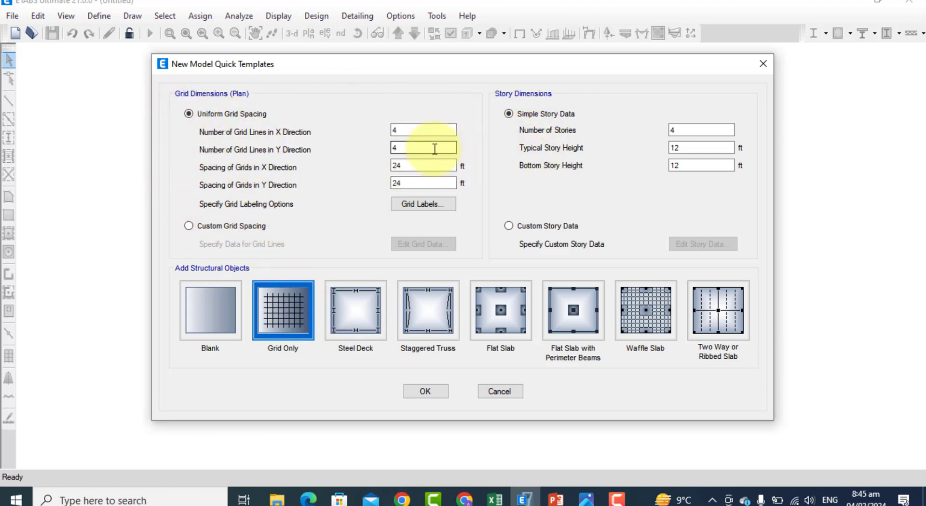
click(222, 294)
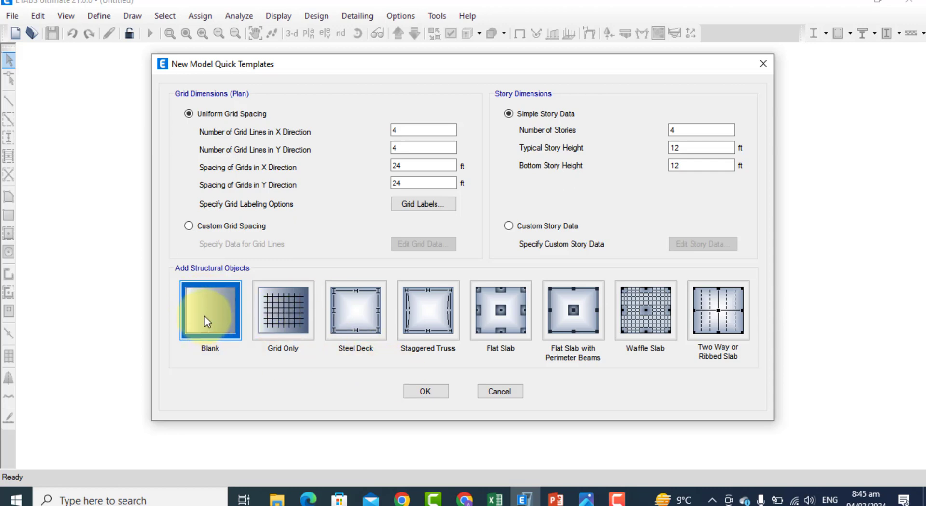
click(418, 393)
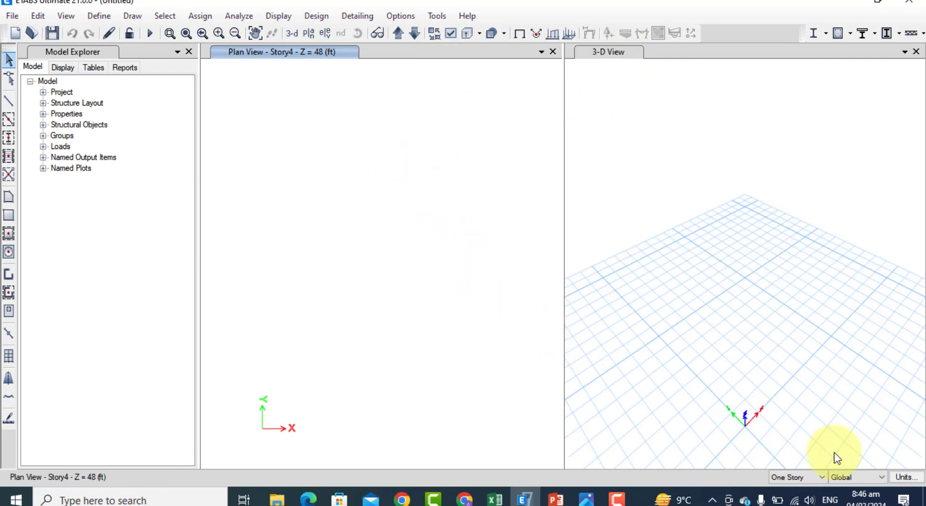
Step: Check the units in the beam sketch s2.jpg and switch the model to Metric SI default units
click(918, 479)
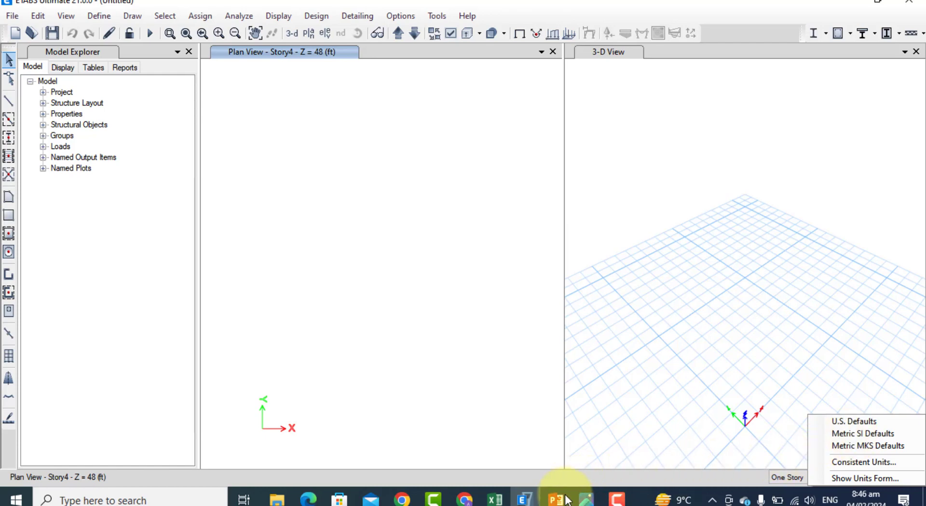
click(586, 499)
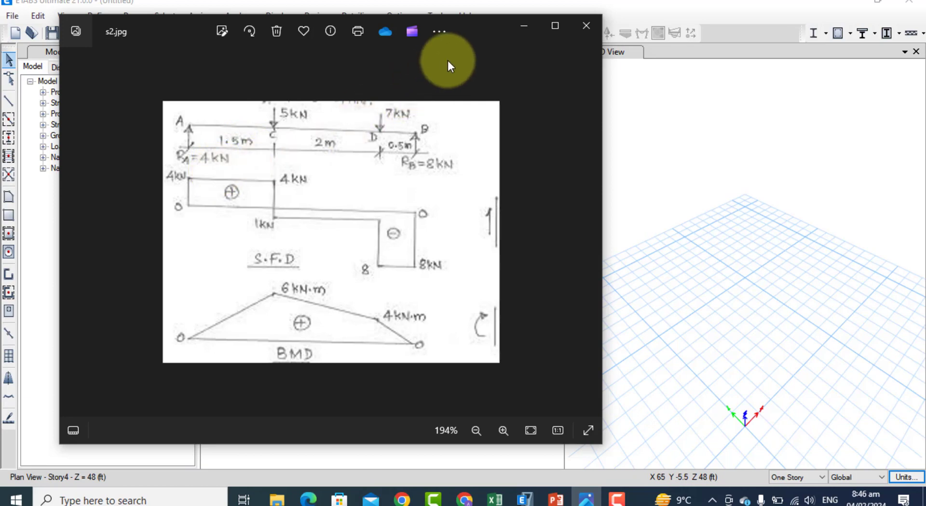
click(524, 25)
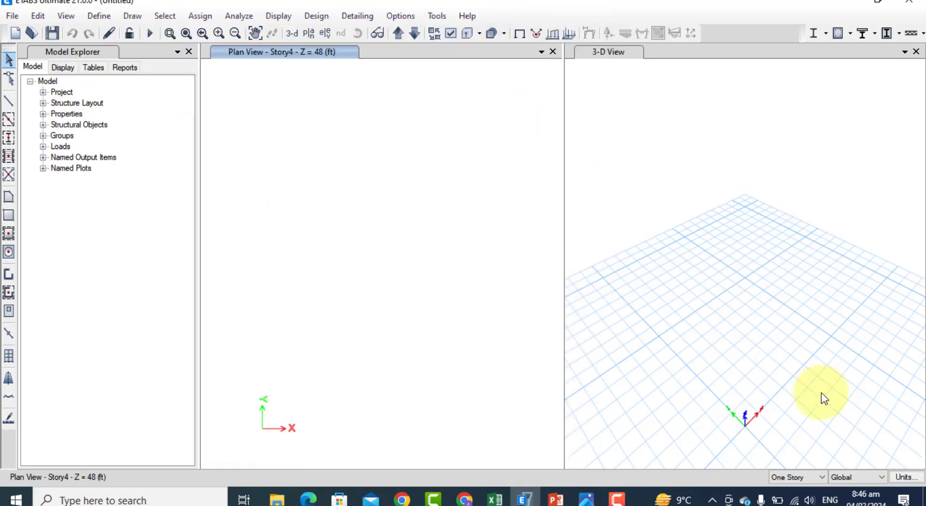
click(906, 477)
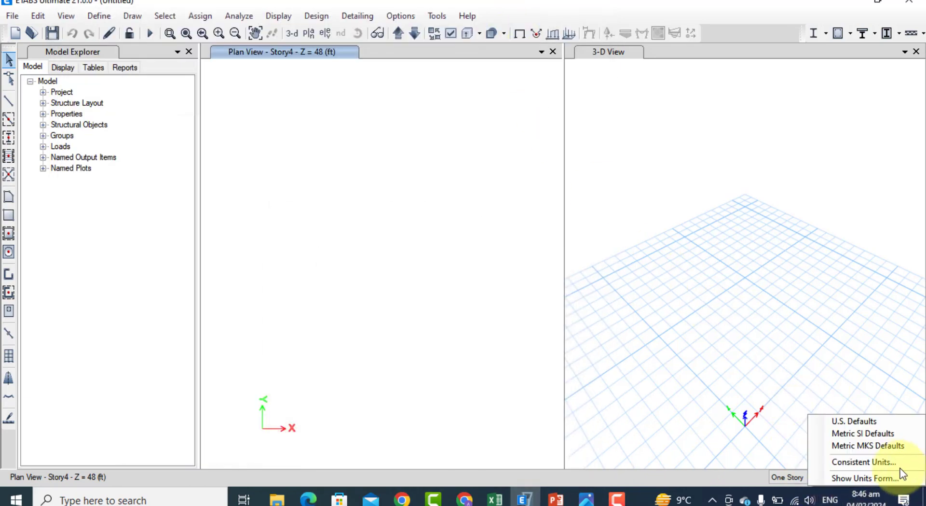
click(850, 436)
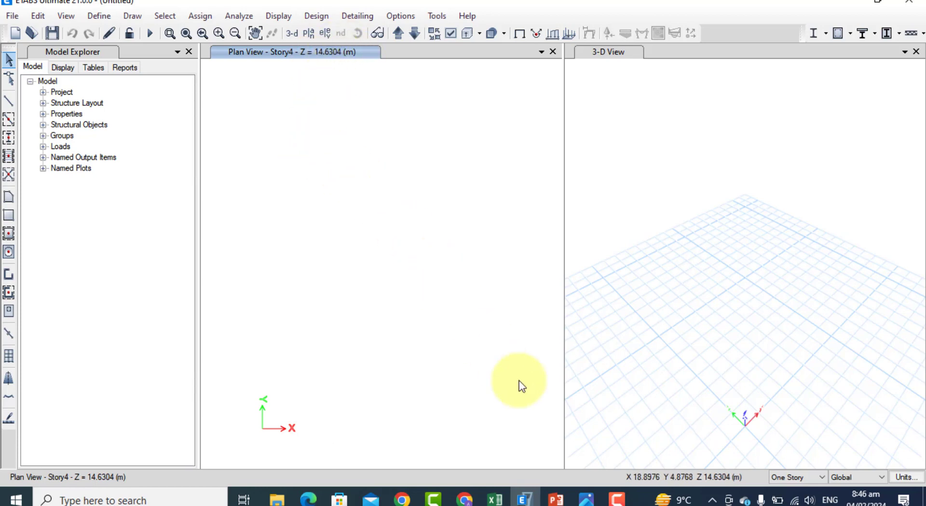
Step: Consult the beam sketch and add two X grid lines, A and B, to grid system G1
click(586, 498)
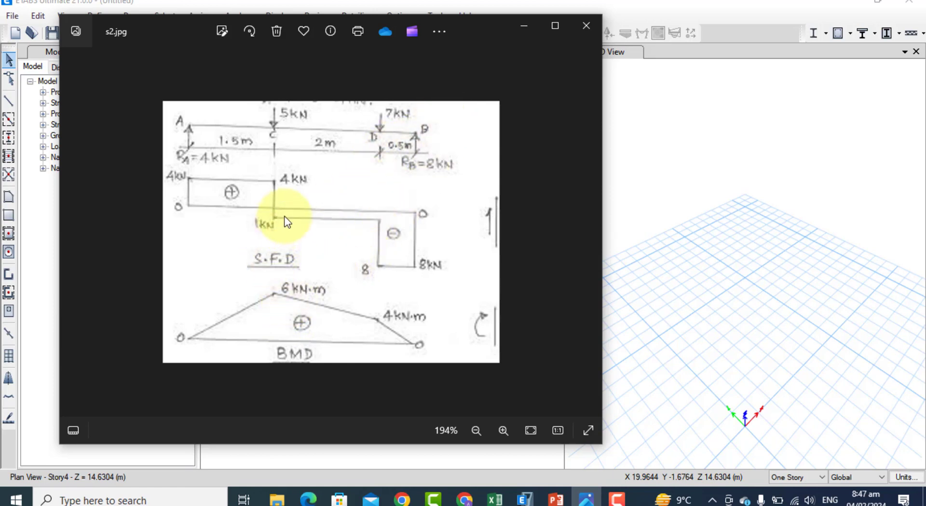
click(524, 27)
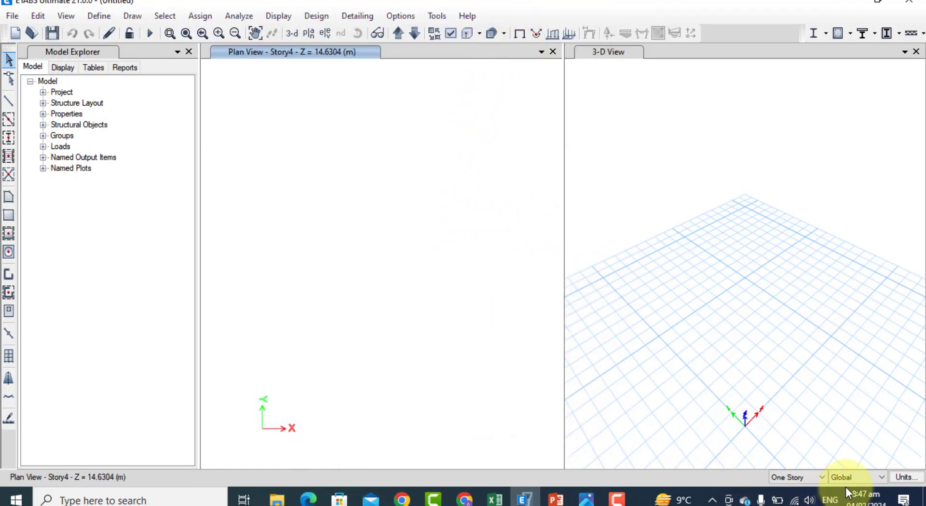
click(43, 16)
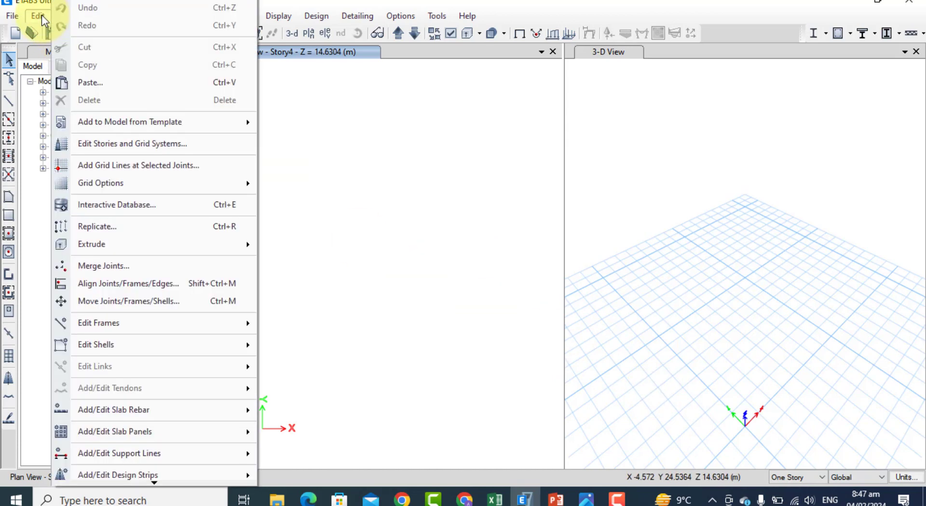
click(115, 143)
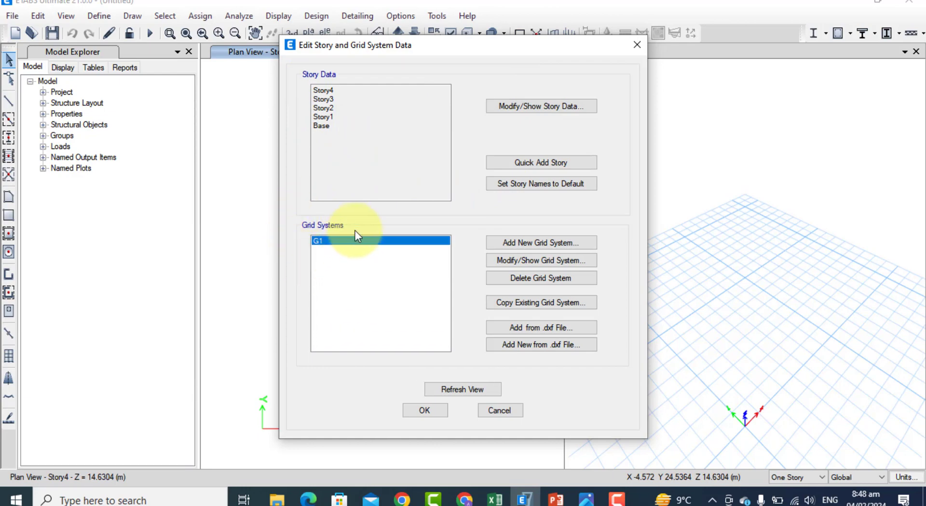
click(542, 257)
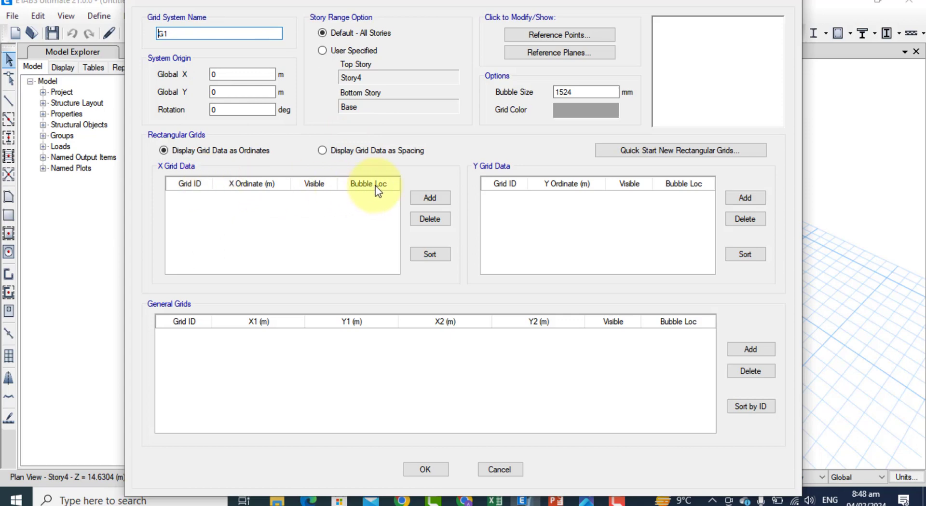
click(428, 198)
click(429, 198)
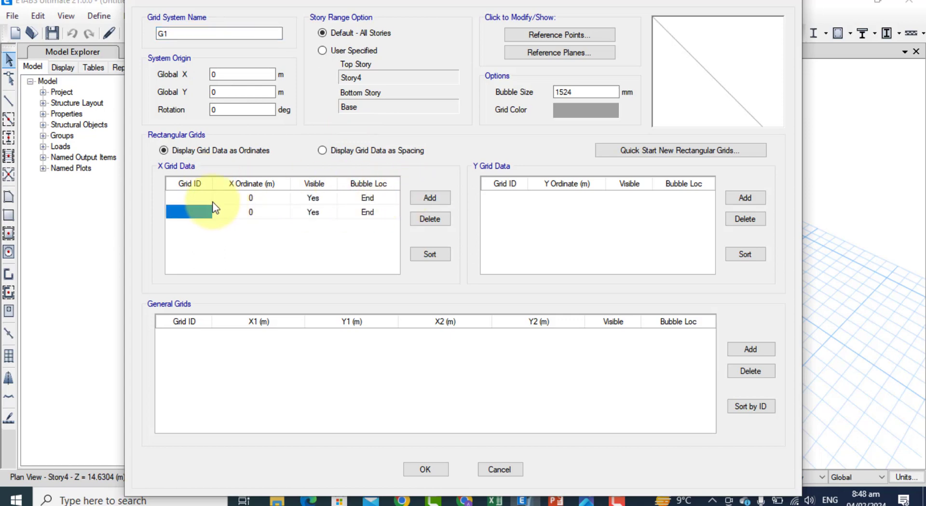
click(197, 197)
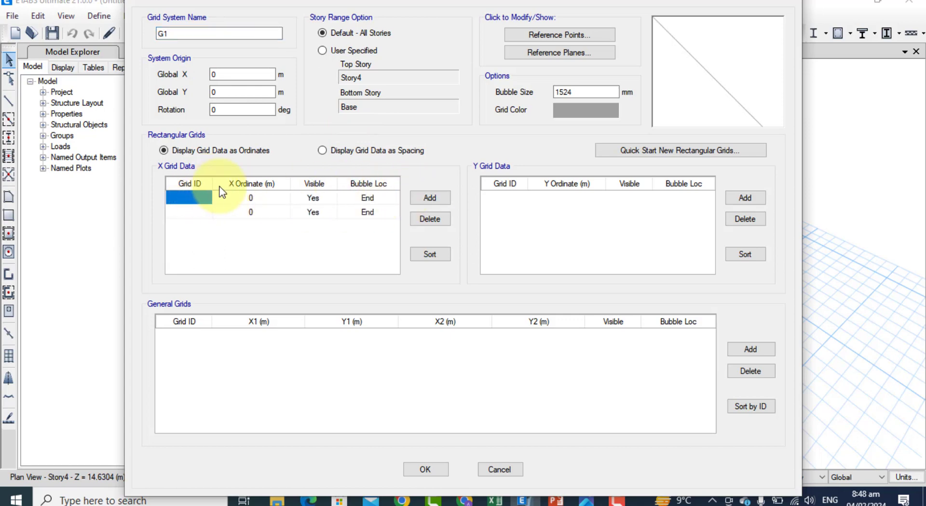
text(A)
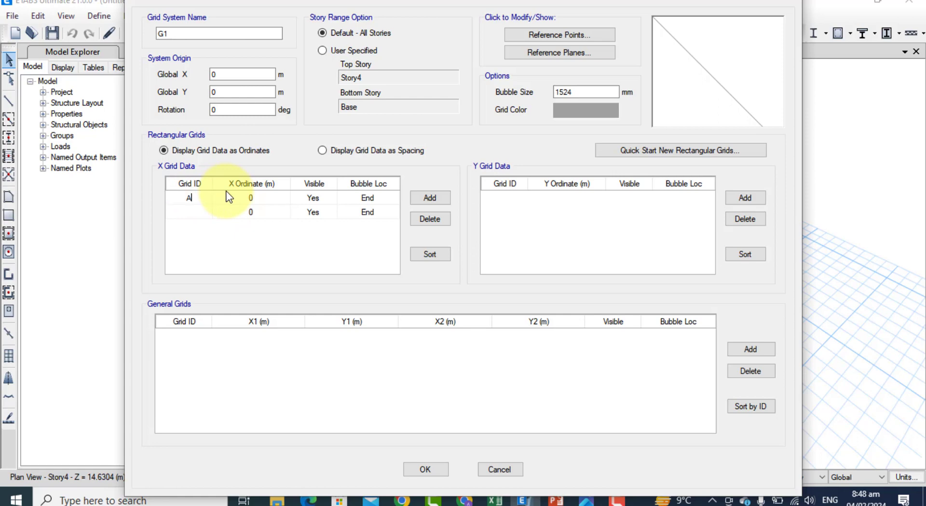
click(173, 213)
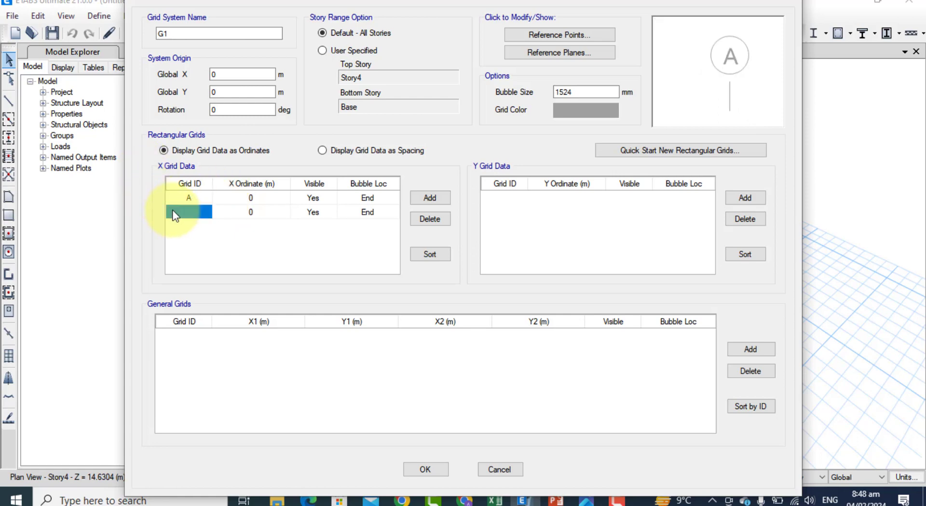
text(B)
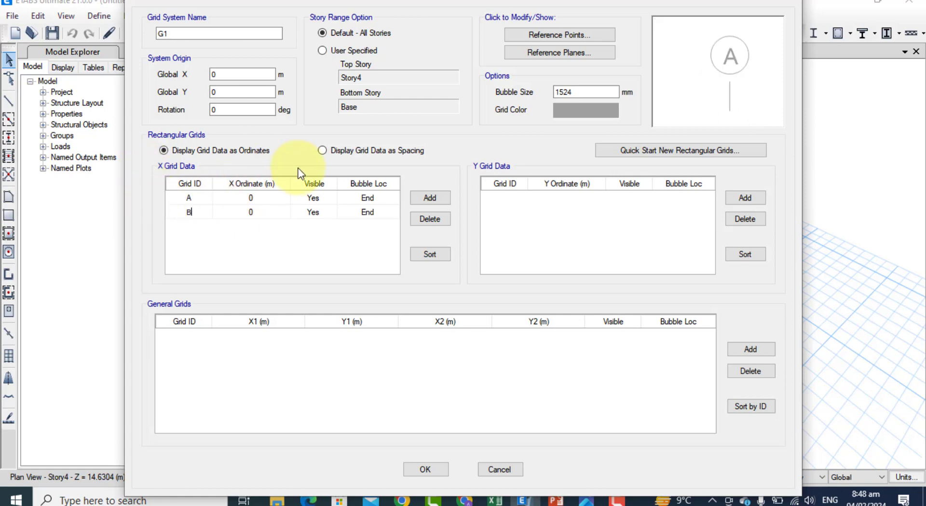
Step: Display the grid data as spacing, restore grid line B, and set grid A's X spacing to 4 m
click(266, 198)
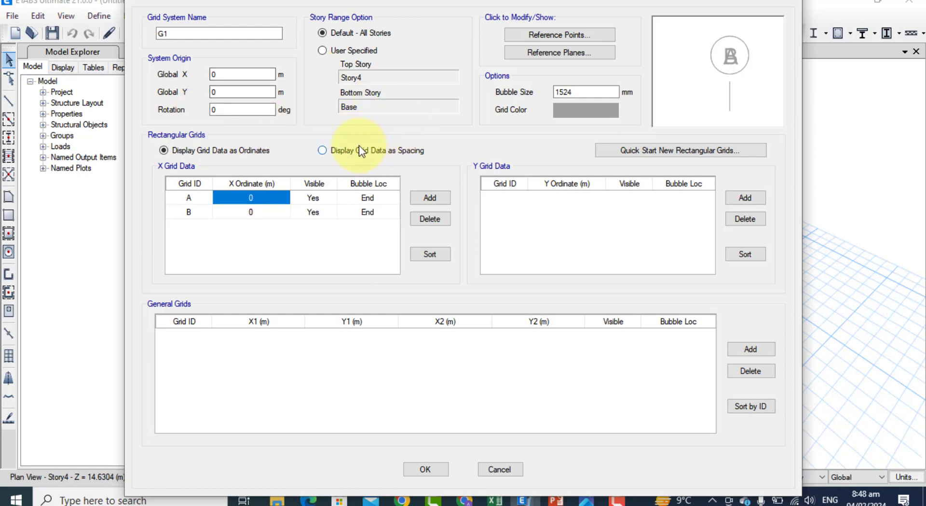
click(335, 151)
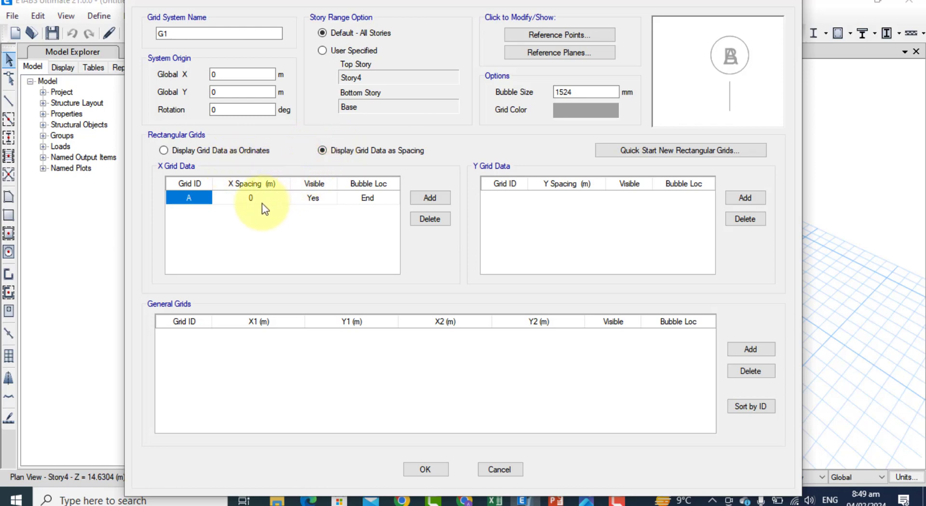
click(430, 197)
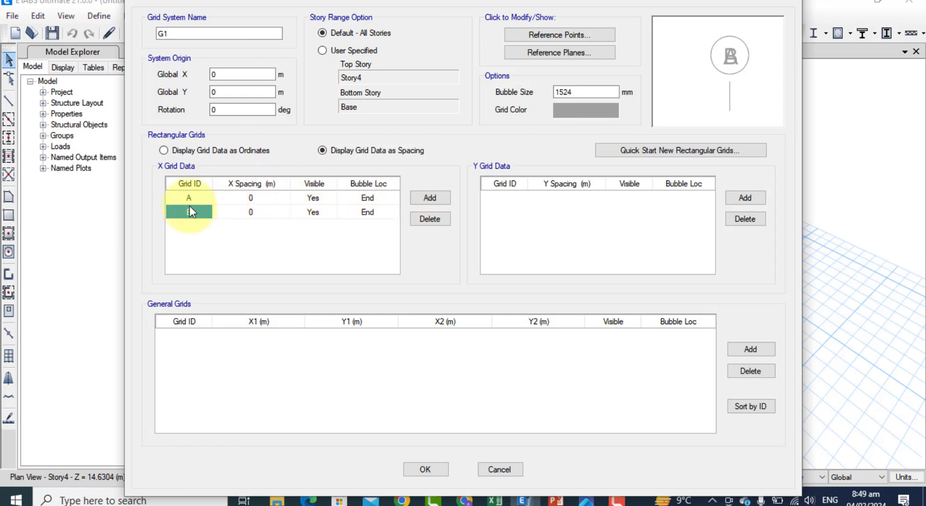
click(261, 198)
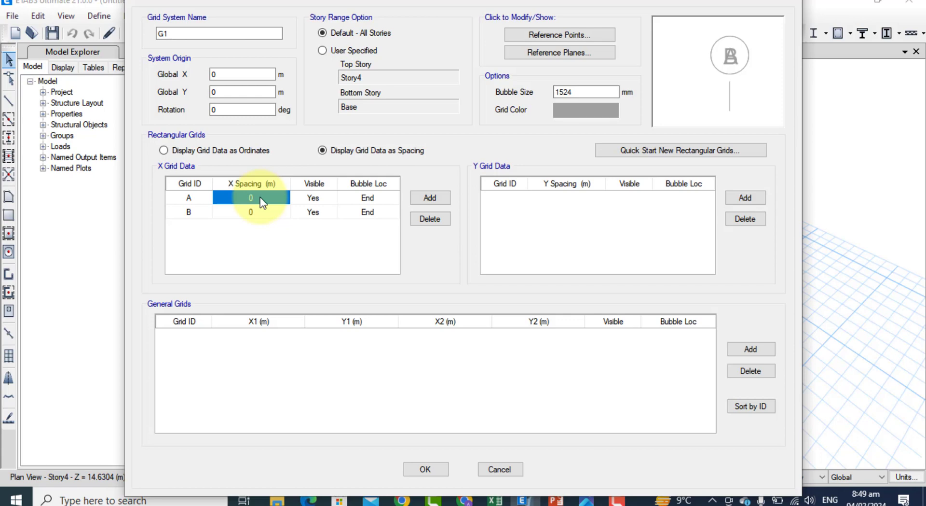
text(1)
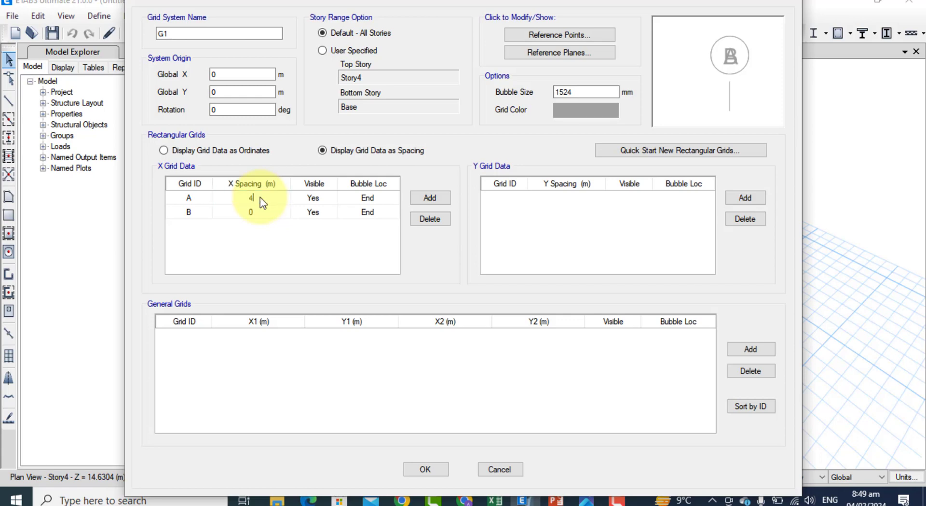
key(Return)
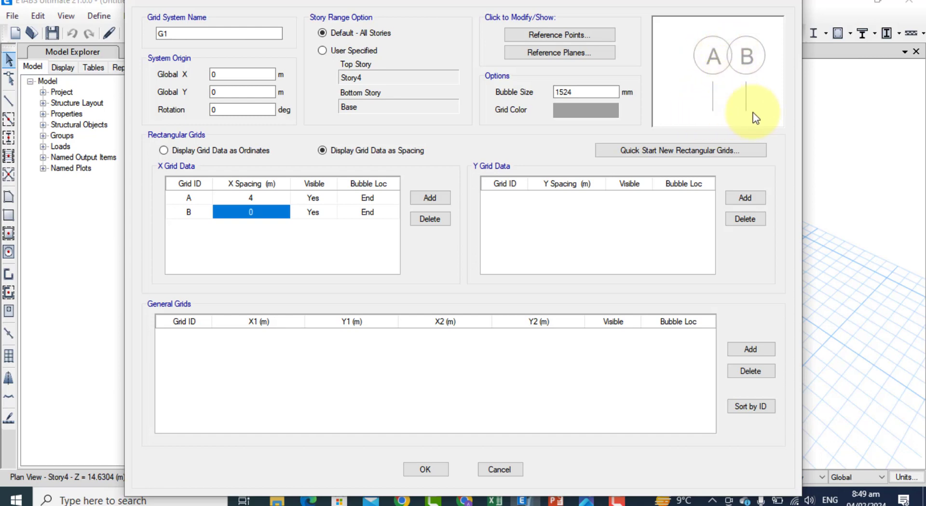
Step: Add a Y grid line named 1 at zero spacing and apply the grid system changes
click(751, 199)
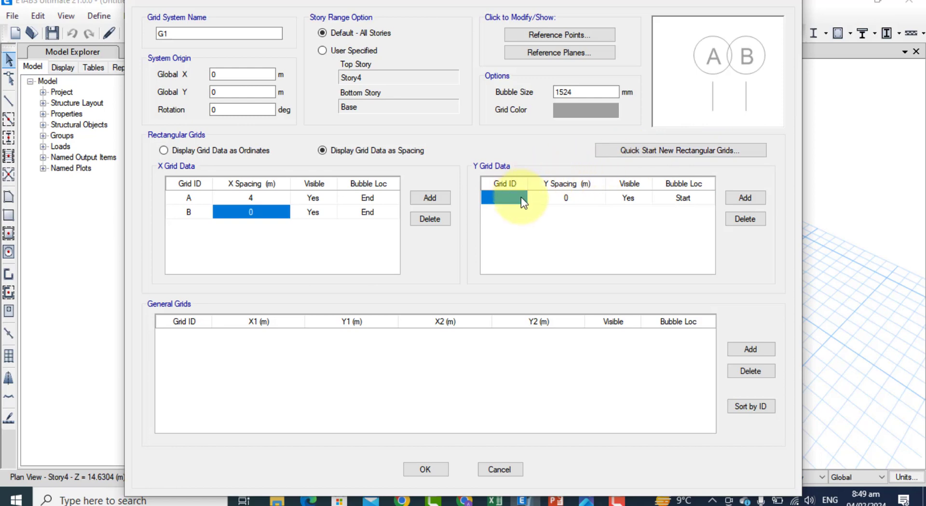
text(1)
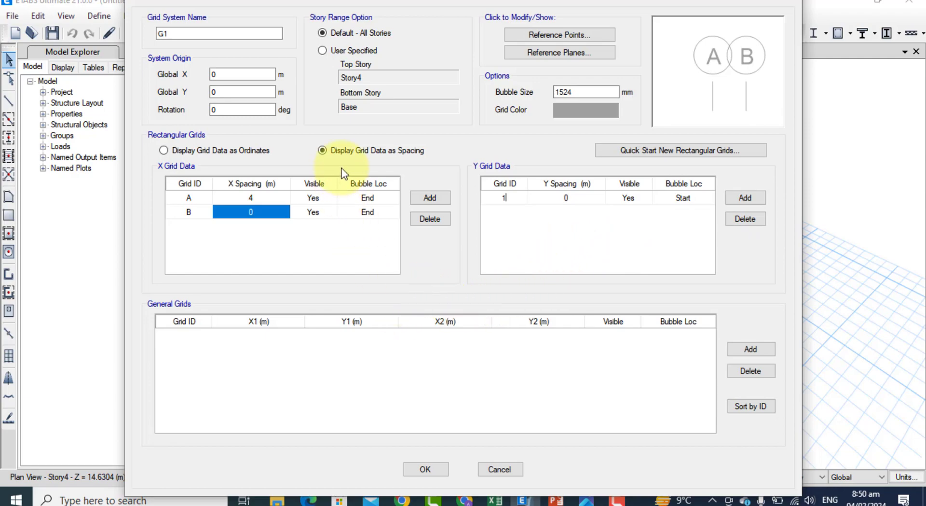
click(418, 468)
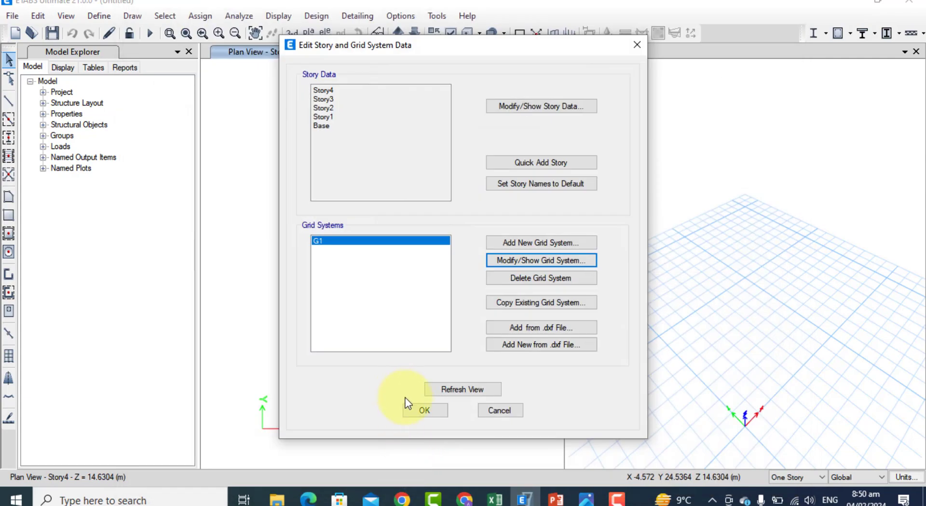
click(420, 410)
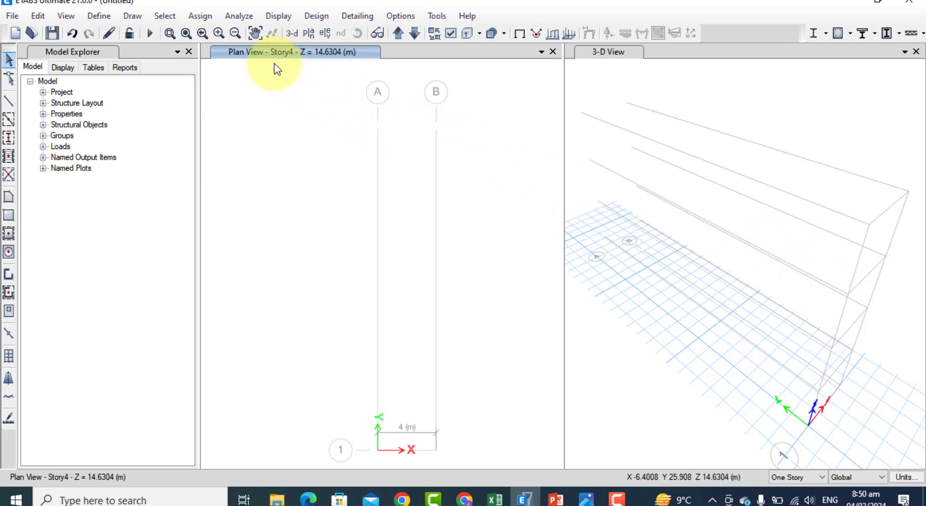
Step: Change the plan view to the elevation view along grid line 1
click(324, 34)
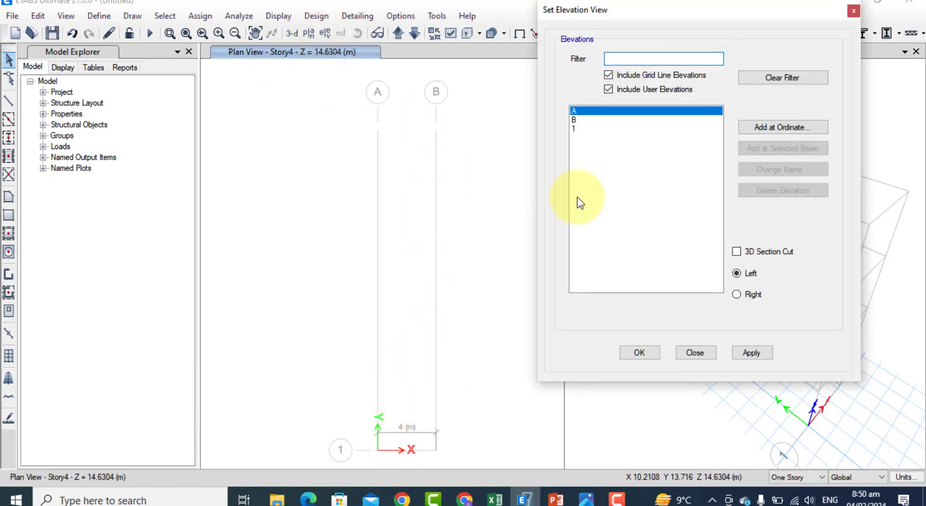
click(581, 130)
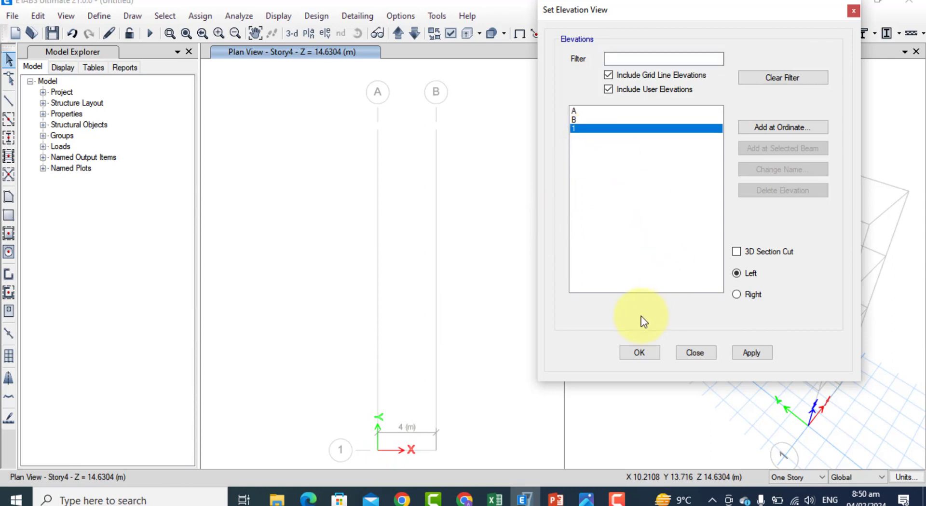
click(738, 350)
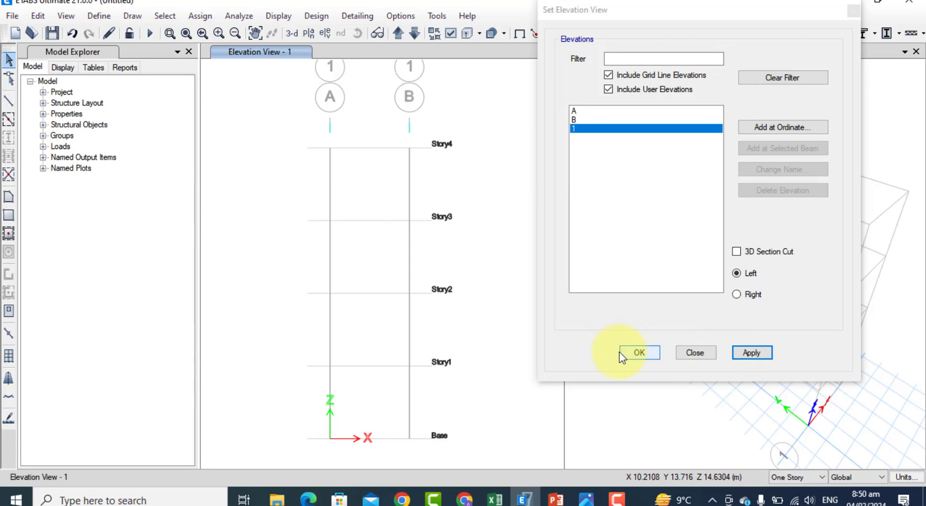
Step: Draw a straight 4 m frame beam at Story4 from grid A to grid B in the grid line 1 elevation
click(639, 352)
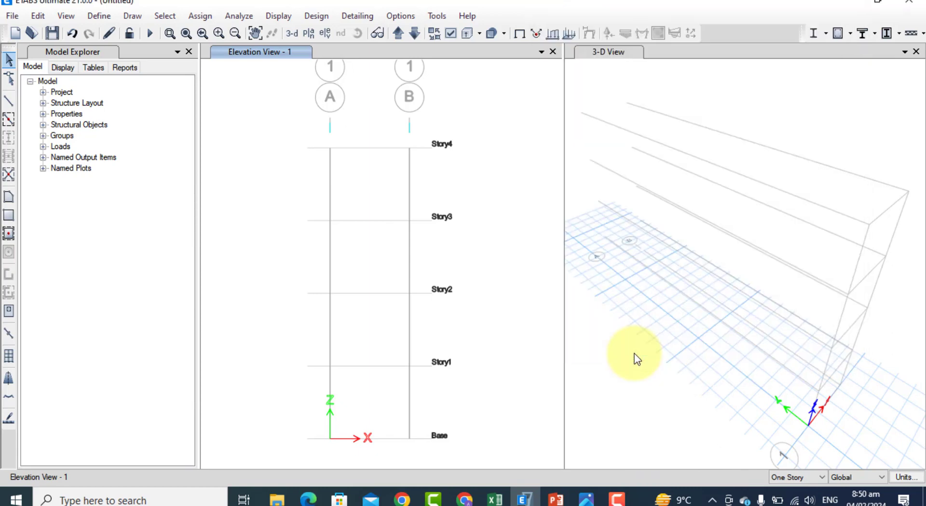
click(594, 343)
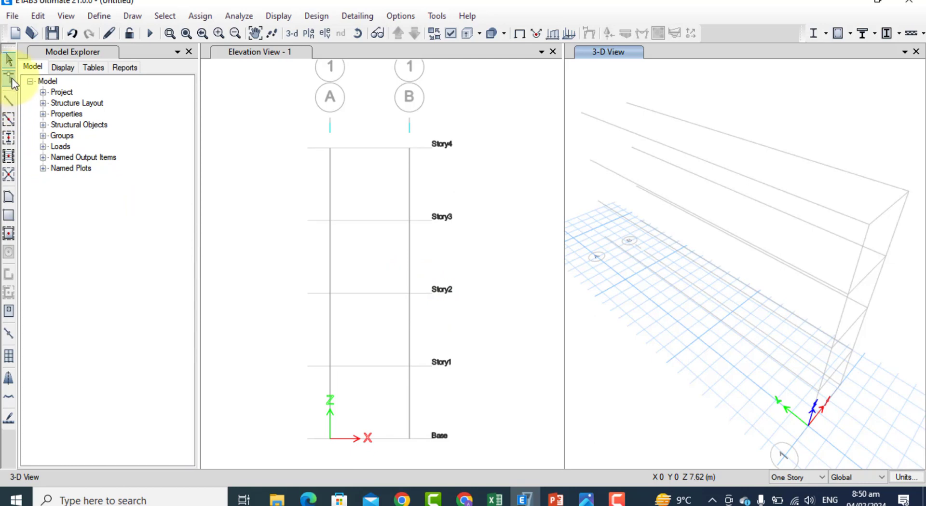
click(124, 15)
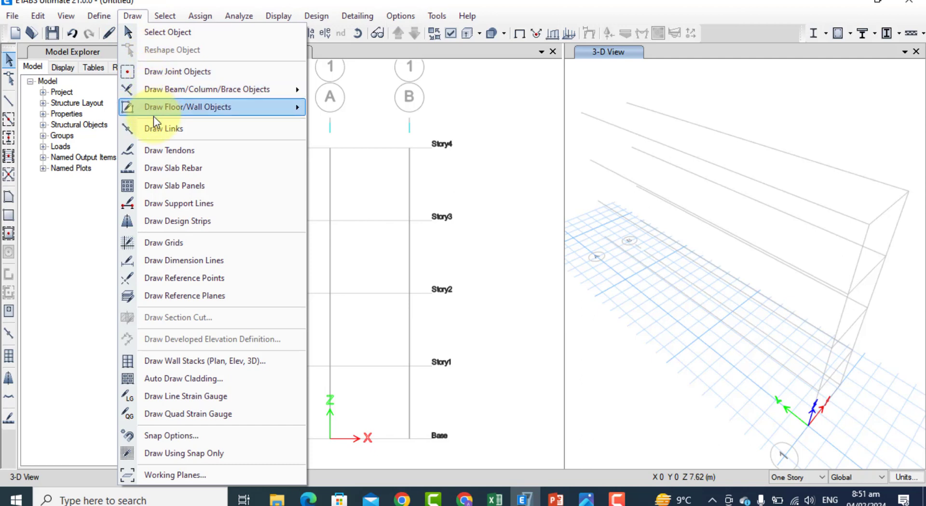
click(13, 90)
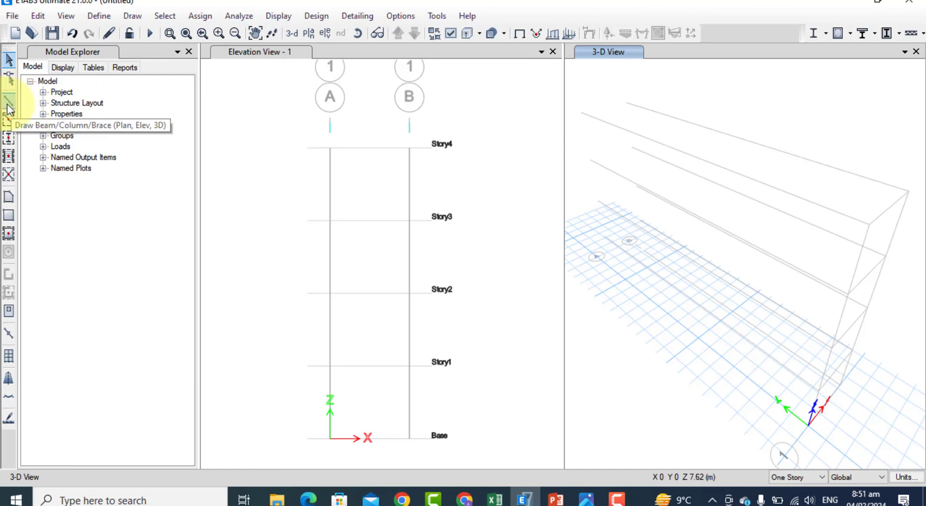
click(8, 105)
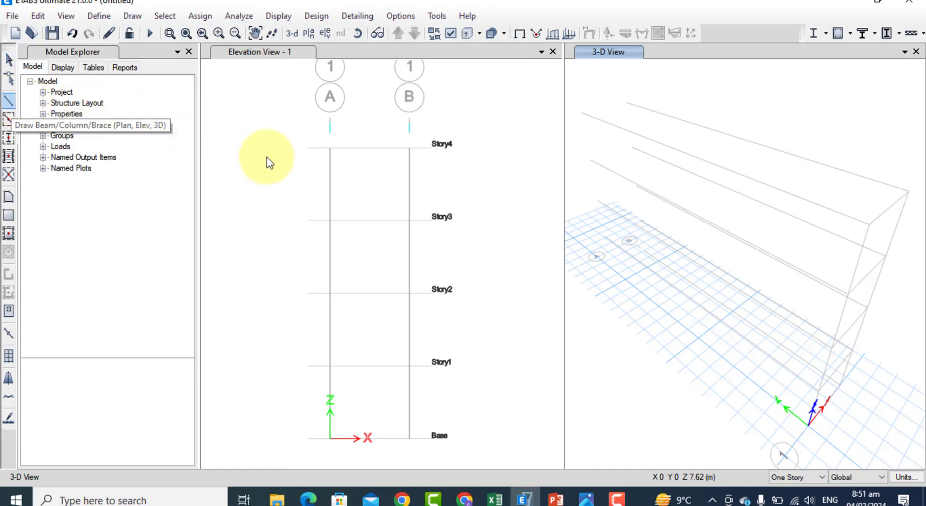
click(9, 103)
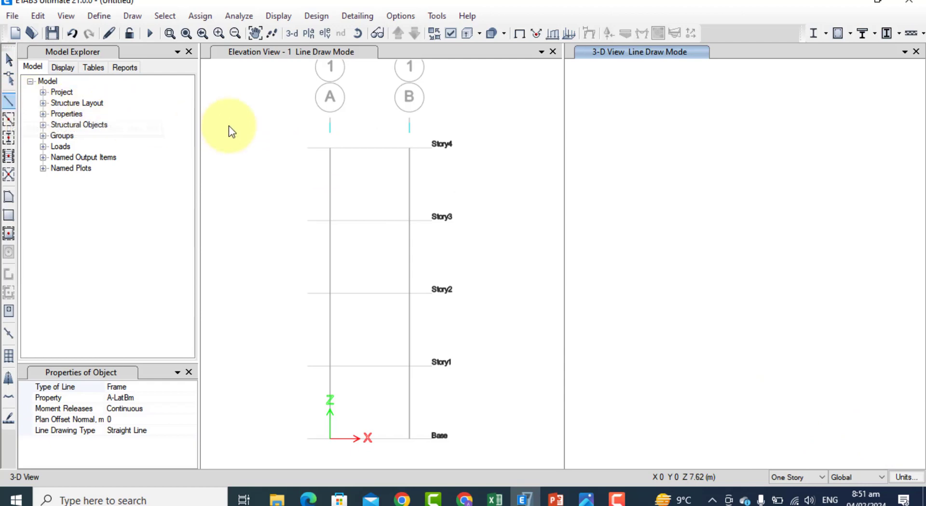
click(330, 148)
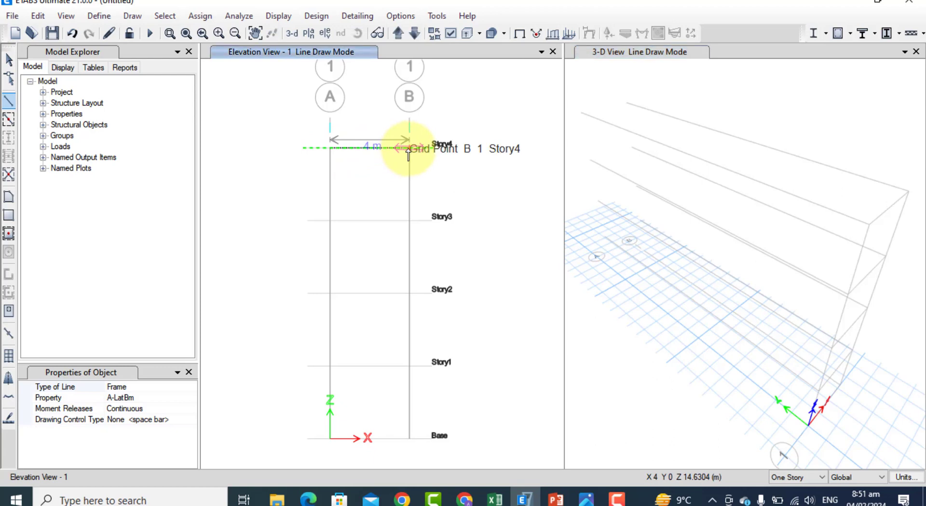
click(409, 170)
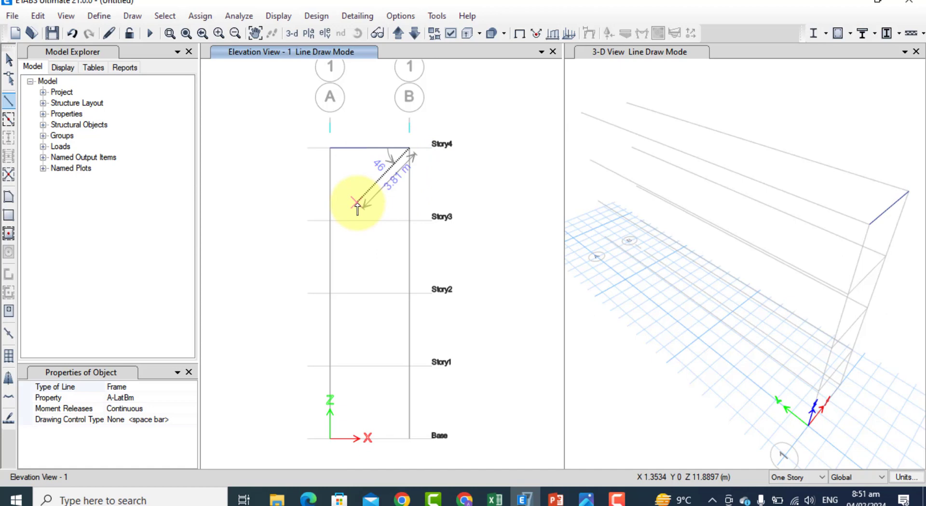
key(Escape)
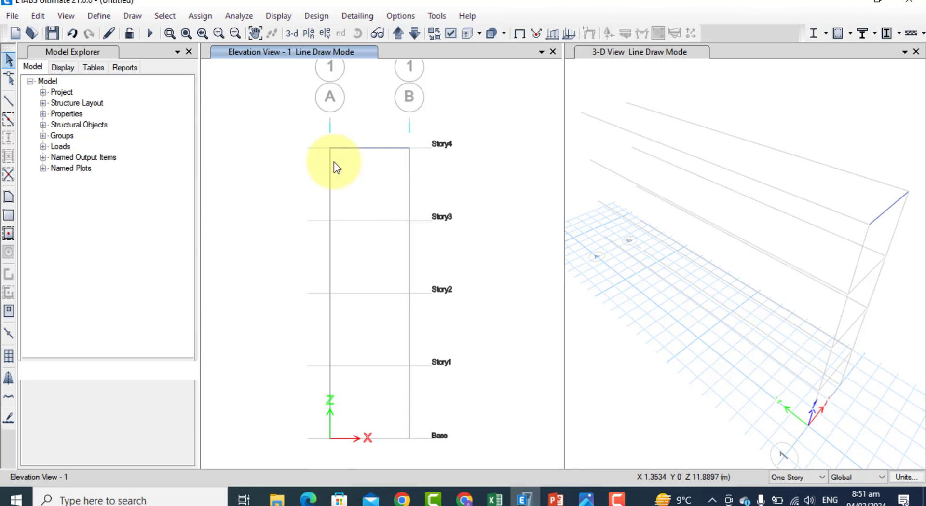
scroll(338, 162, up, 3)
scroll(346, 167, down, 5)
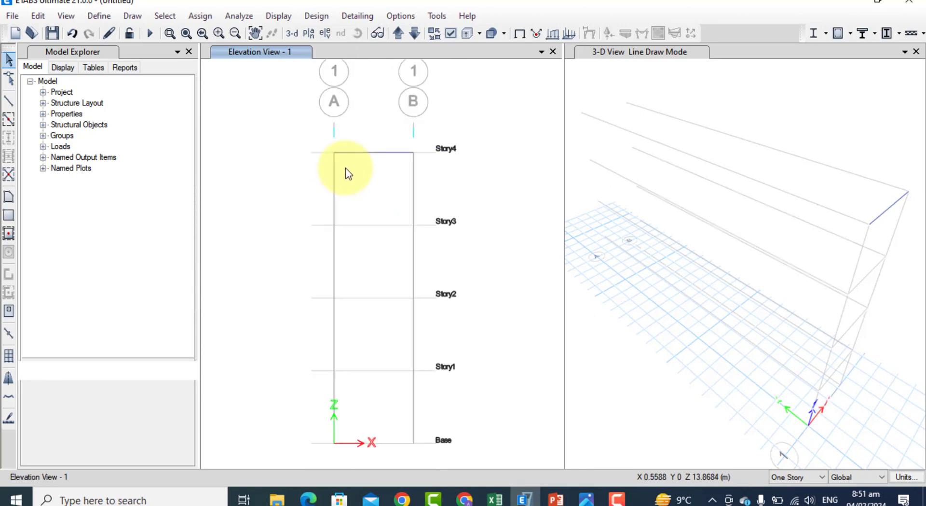
click(193, 18)
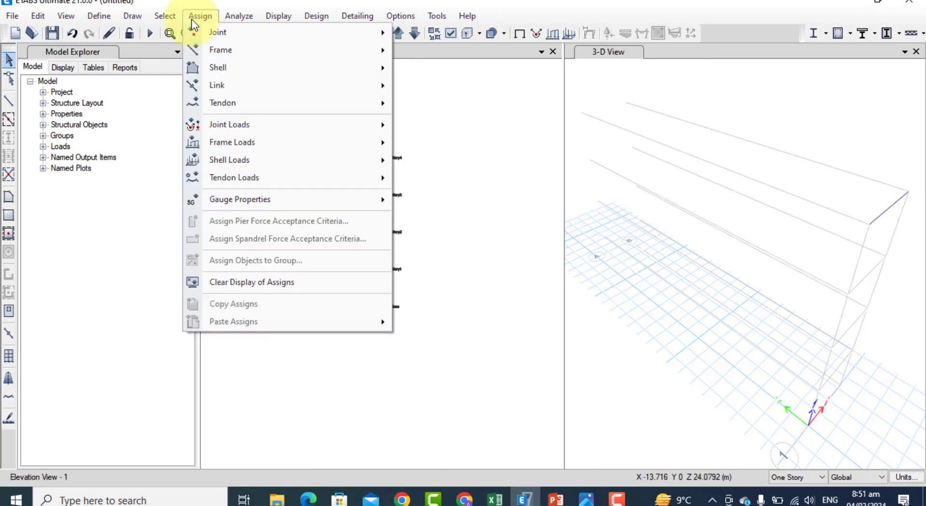
mouse_move(231, 34)
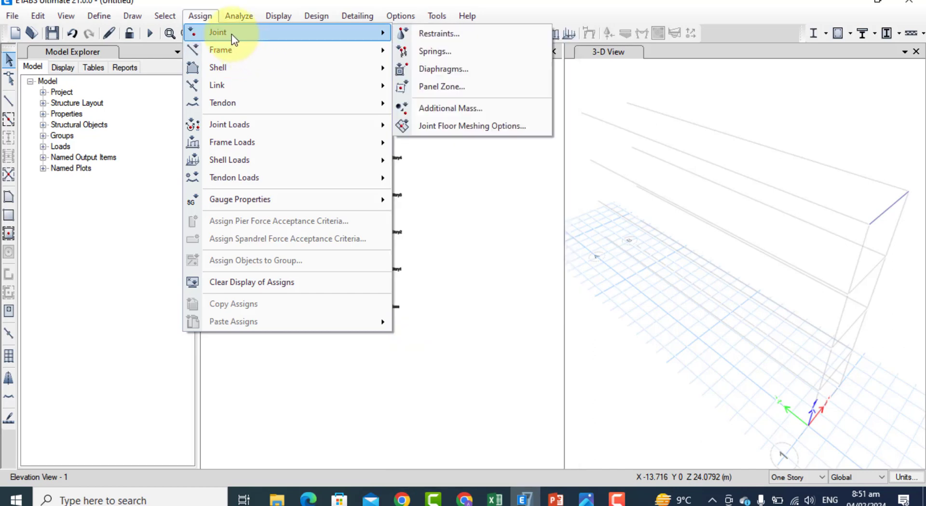
click(403, 34)
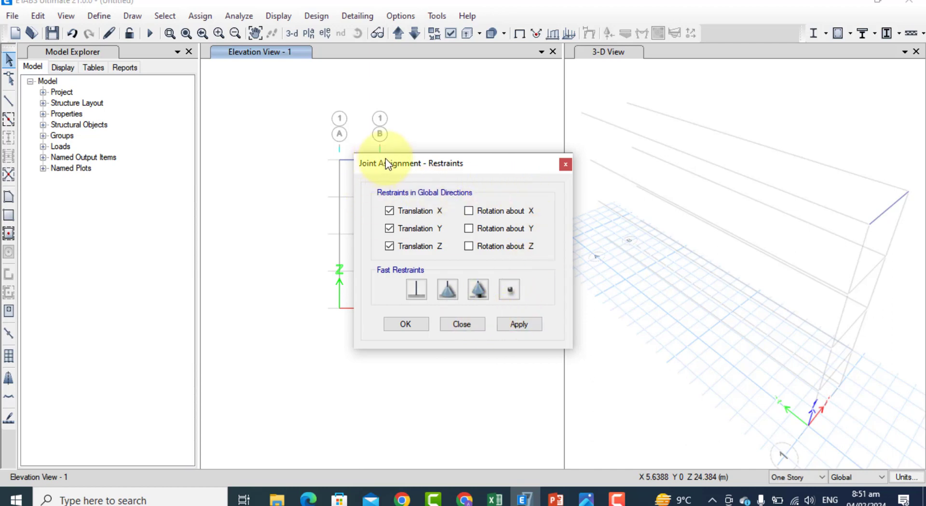
click(461, 321)
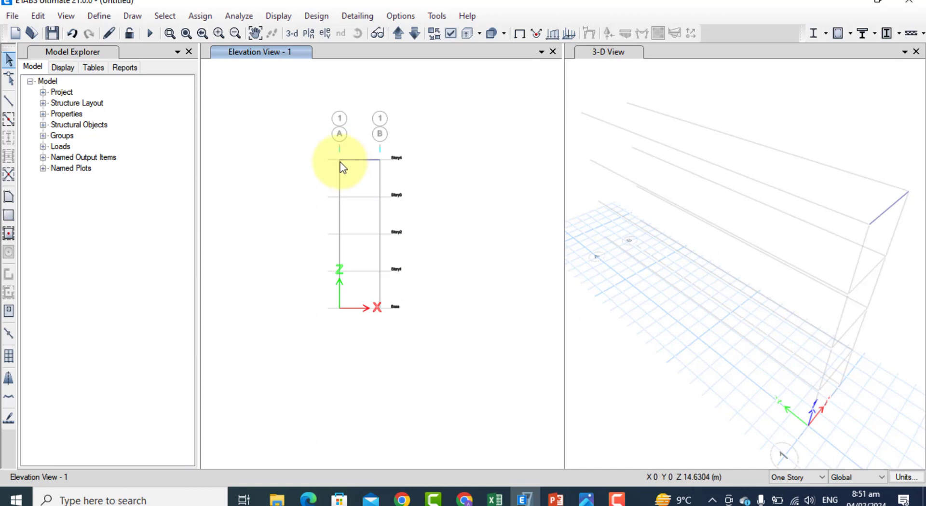
Step: Assign a pinned restraint, fixing translation in X, Y and Z, to the beam's end joint at grid A, Story4
click(340, 161)
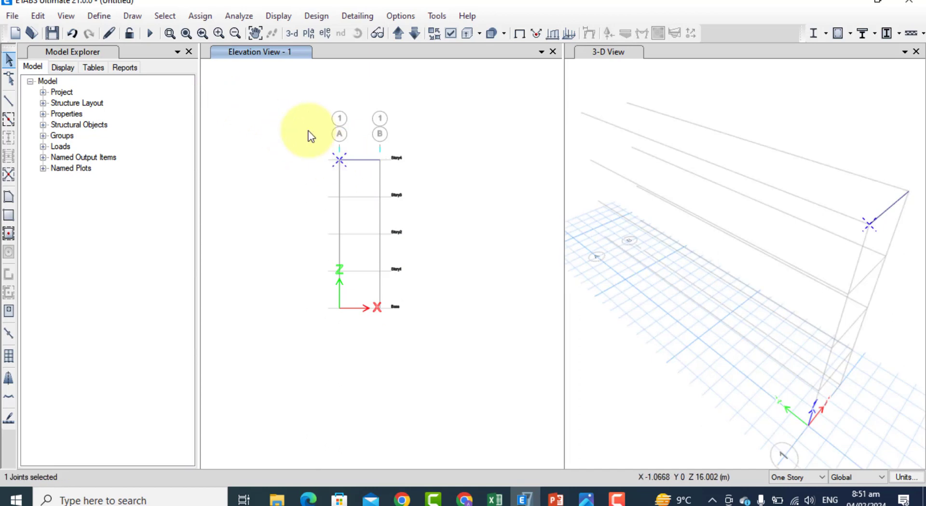
click(197, 16)
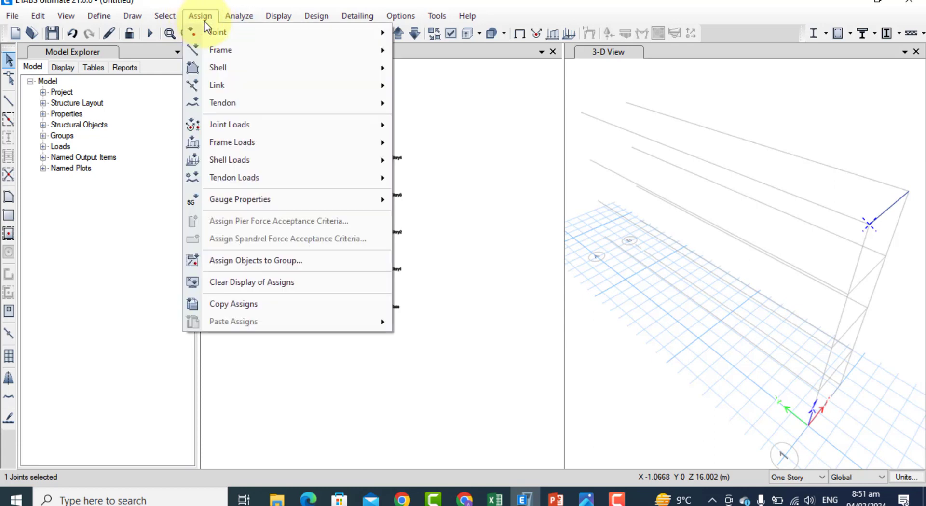
mouse_move(259, 32)
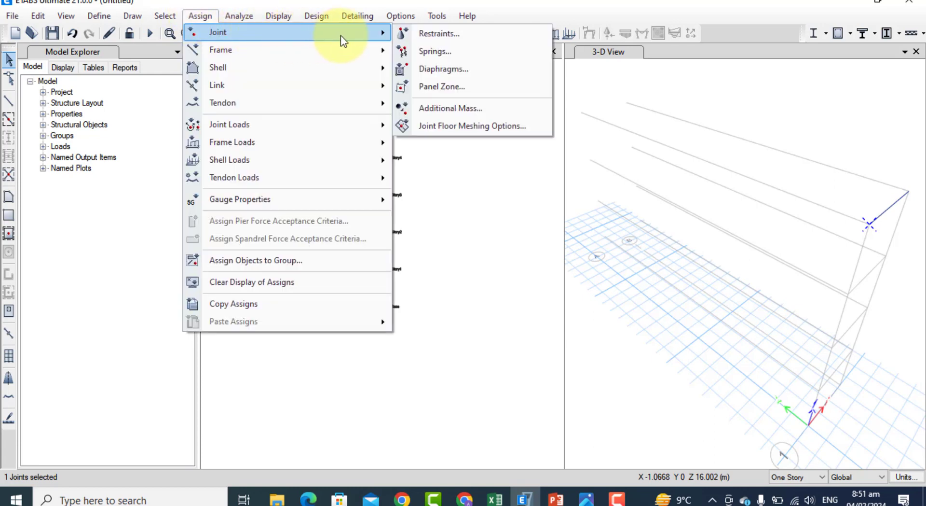
click(436, 35)
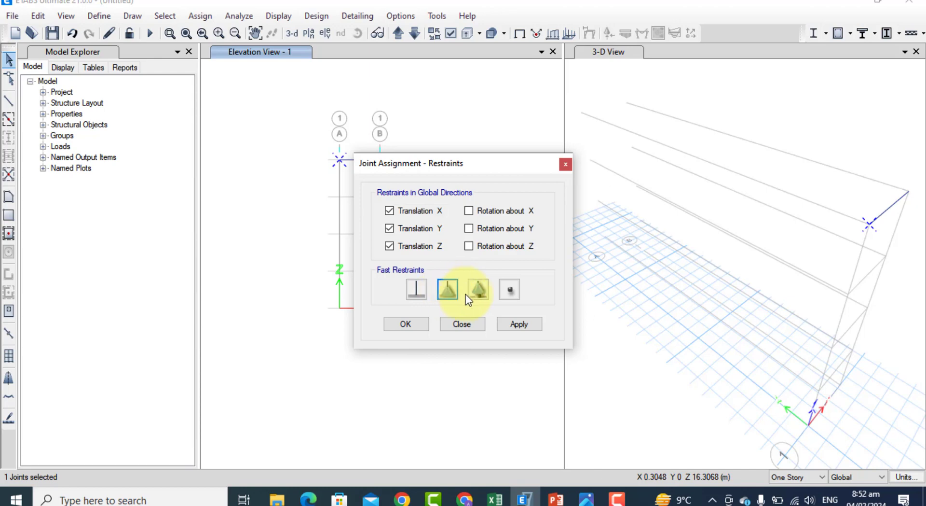
click(470, 293)
click(454, 292)
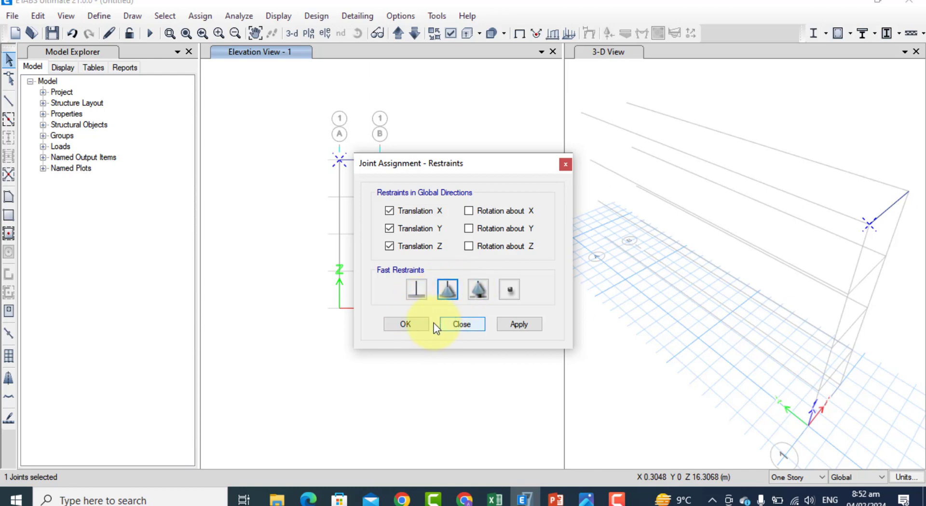
click(514, 325)
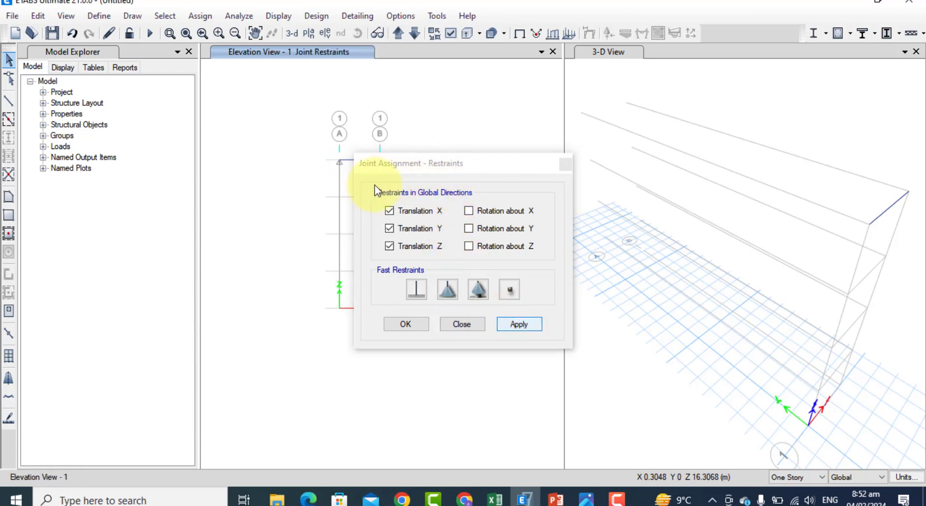
Step: Assign a roller restraint, fixing only translation Z, to the beam's end joint at grid B, Story4
drag(353, 203, 400, 253)
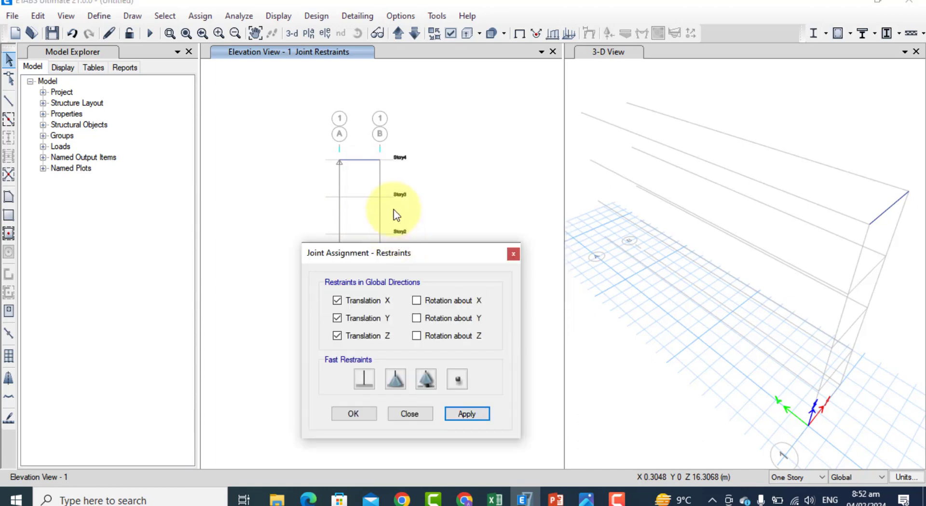
click(379, 161)
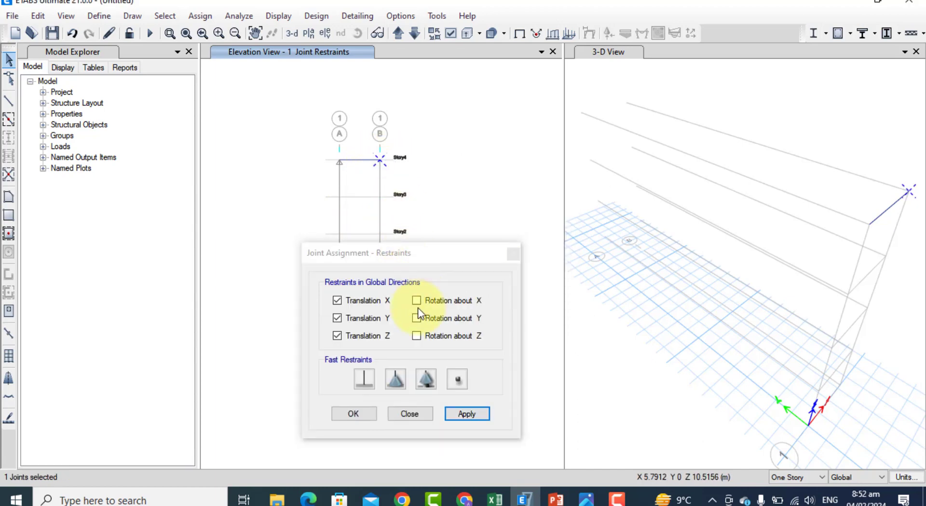
click(425, 379)
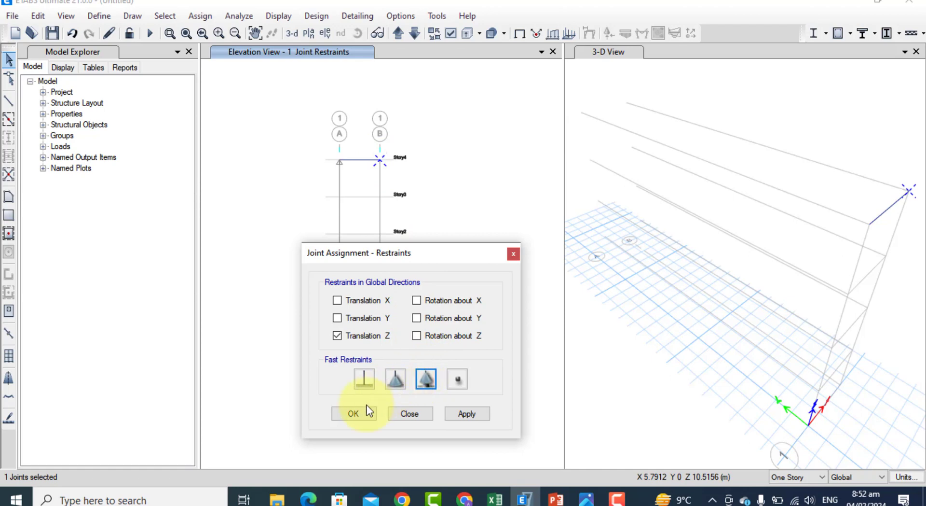
click(354, 412)
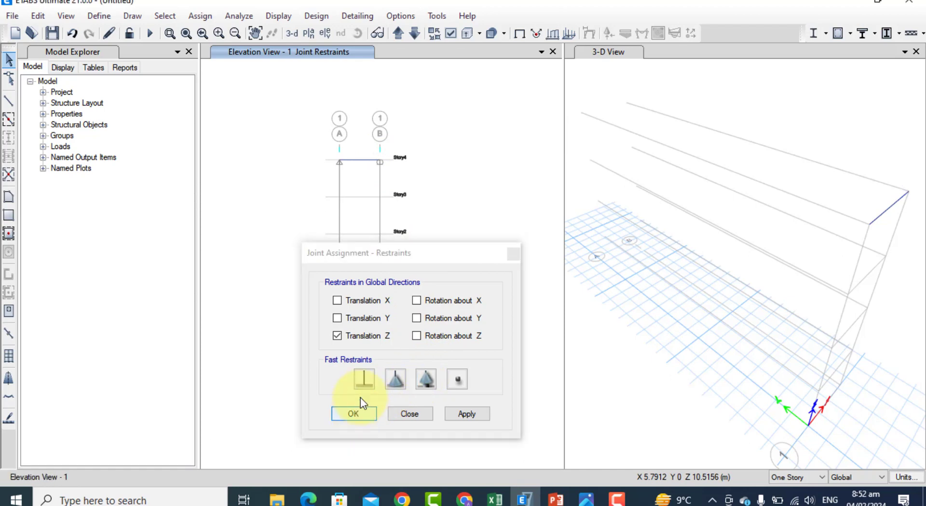
click(410, 413)
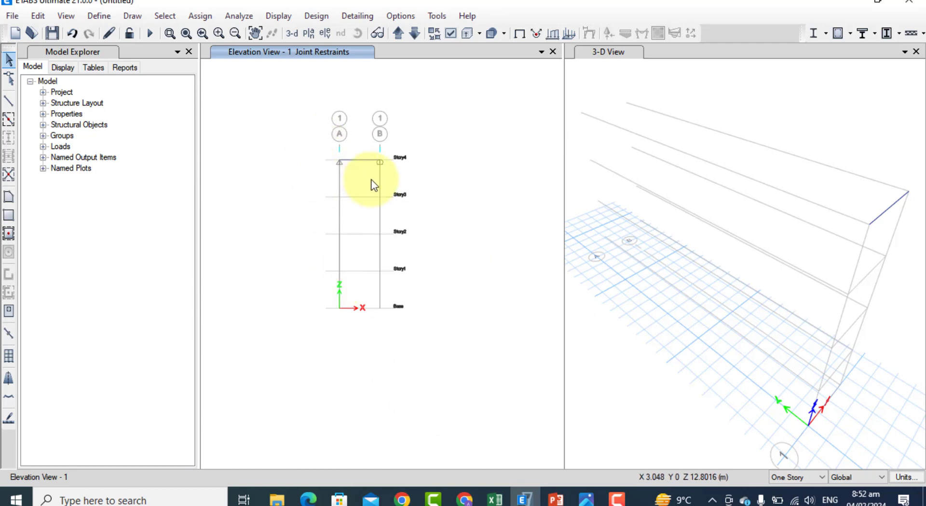
Step: Select the Story4 beam and open the point load assignment for frames
scroll(372, 179, up, 5)
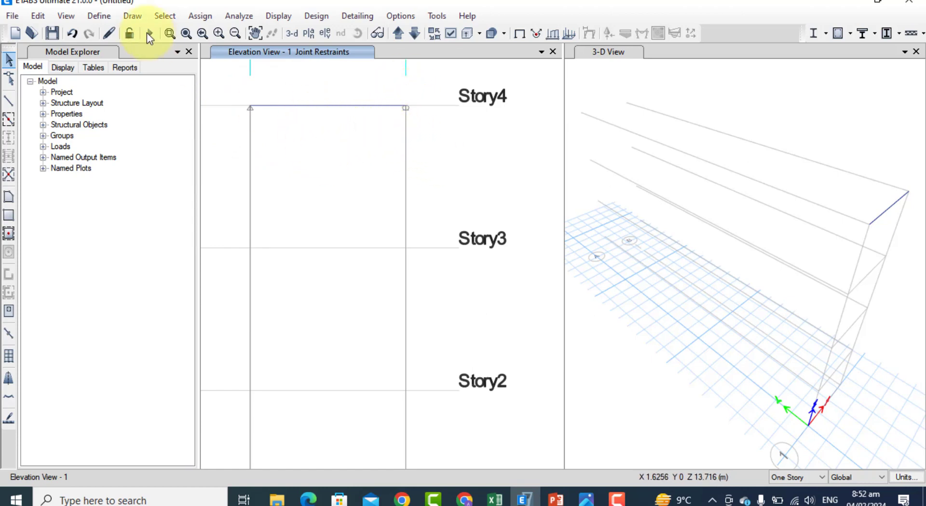
click(290, 107)
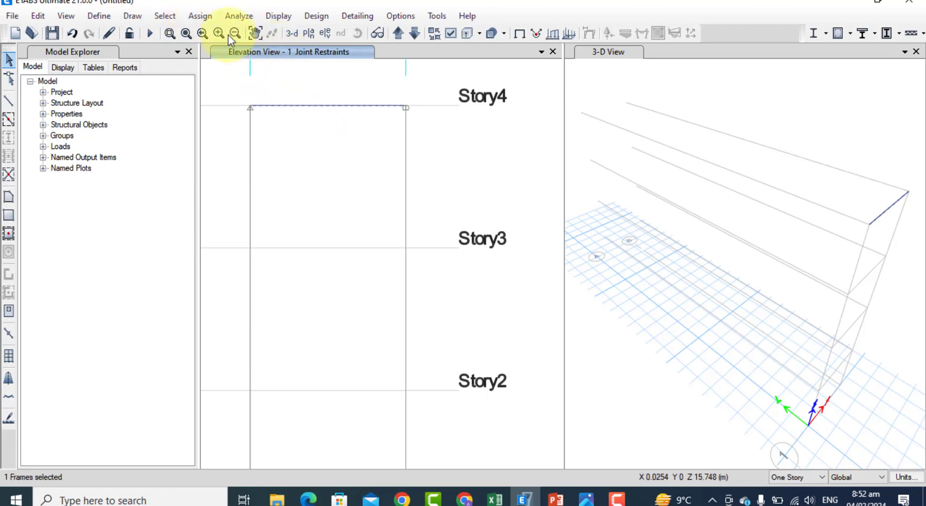
click(201, 16)
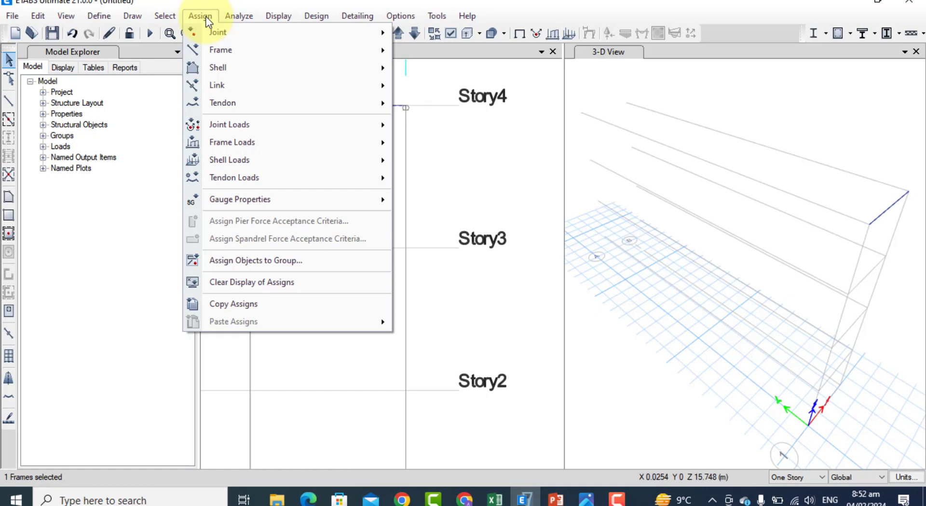
mouse_move(227, 47)
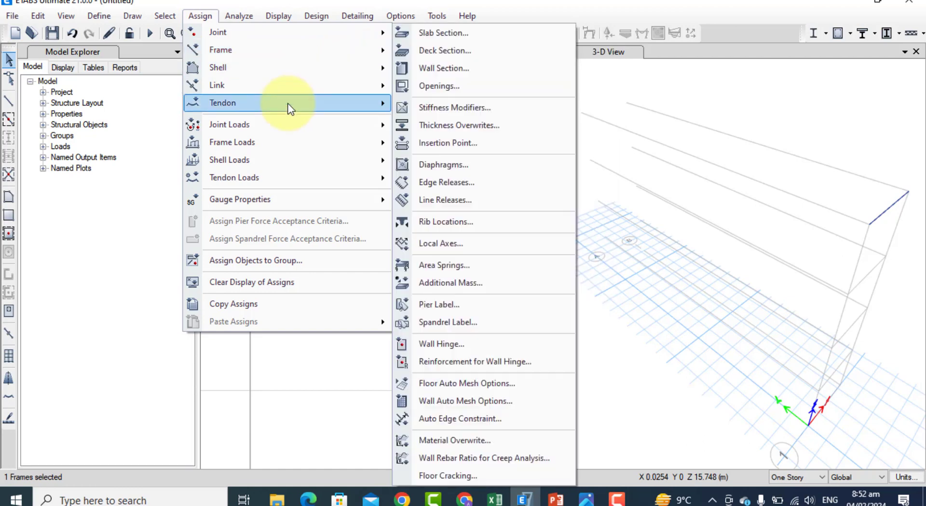
mouse_move(265, 124)
mouse_move(242, 136)
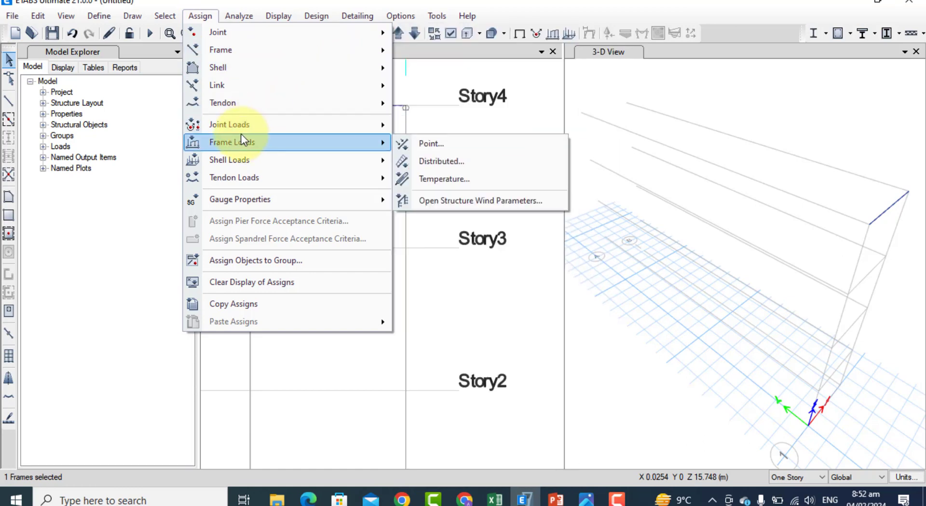
click(405, 145)
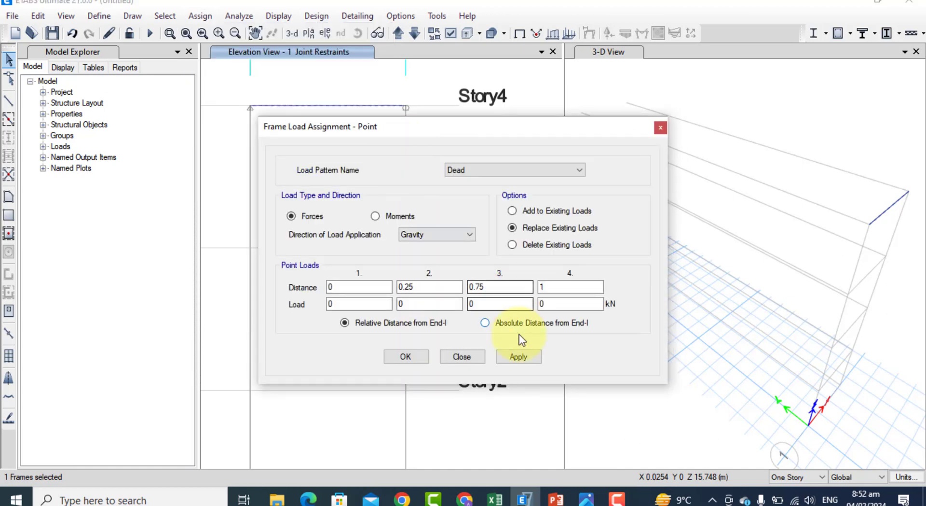
Step: Consult the point loads in the beam sketch and choose Gravity as the direction of load application
click(587, 498)
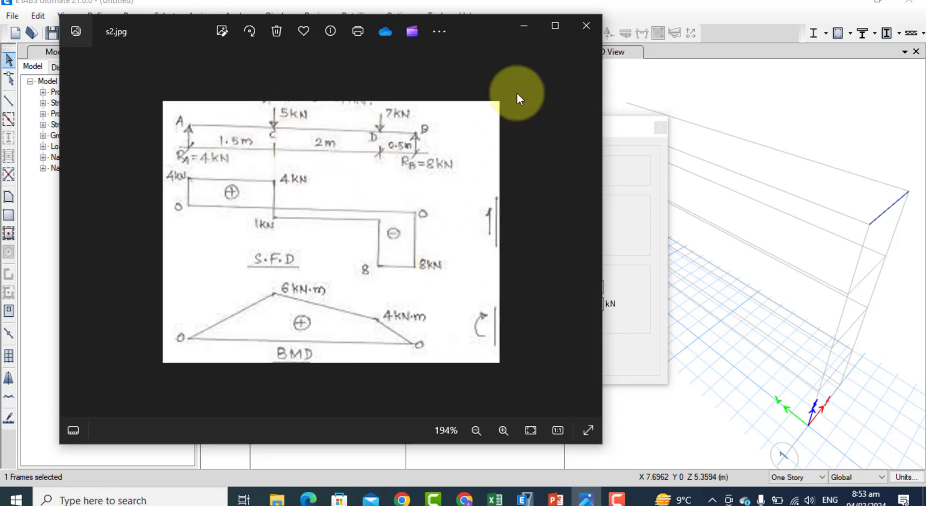
click(524, 27)
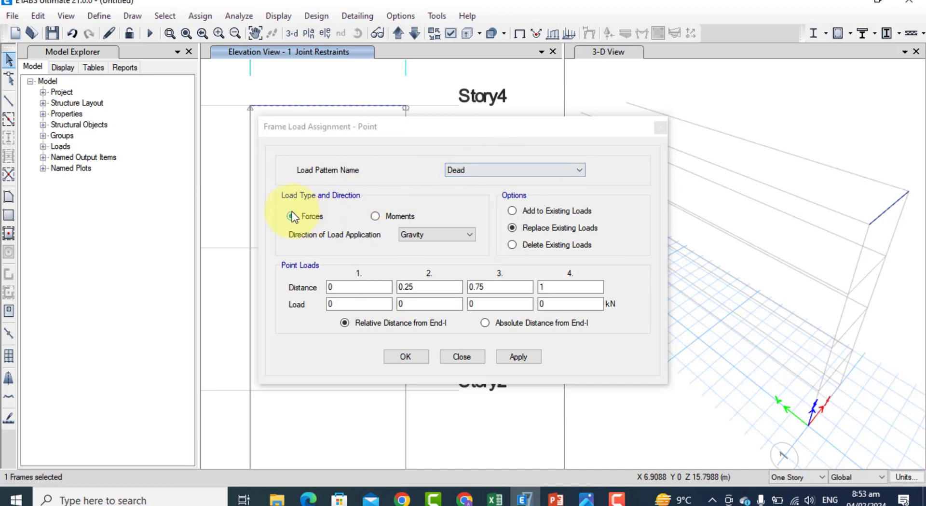
click(455, 234)
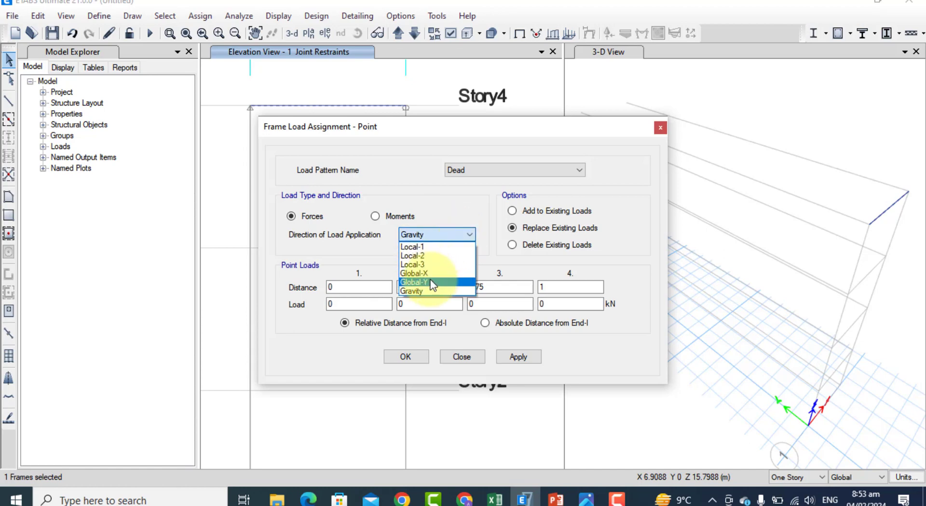
click(424, 289)
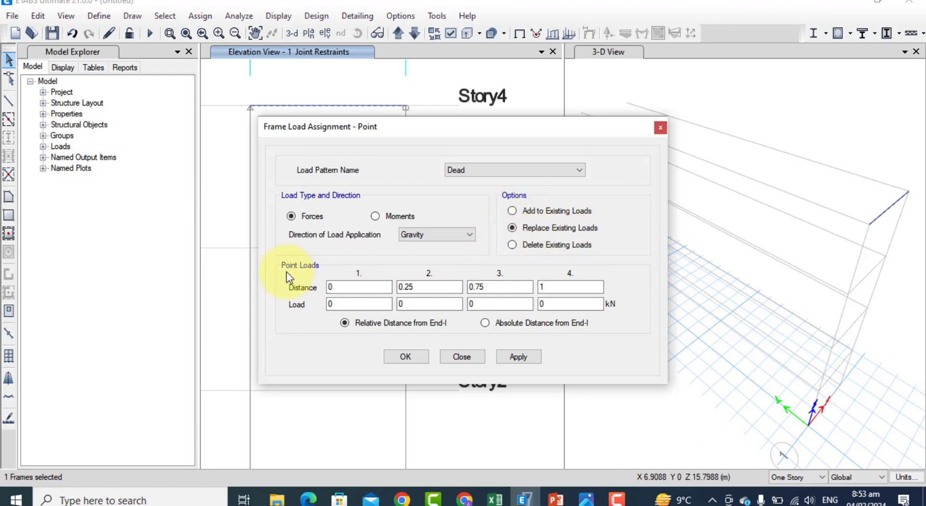
Step: Consult the beam sketch for the magnitudes and positions of the point loads
click(331, 304)
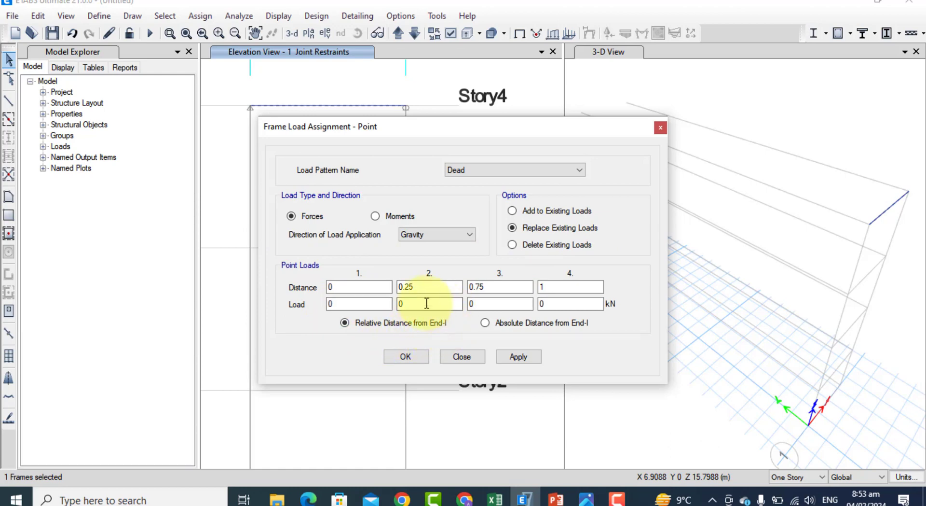
click(500, 307)
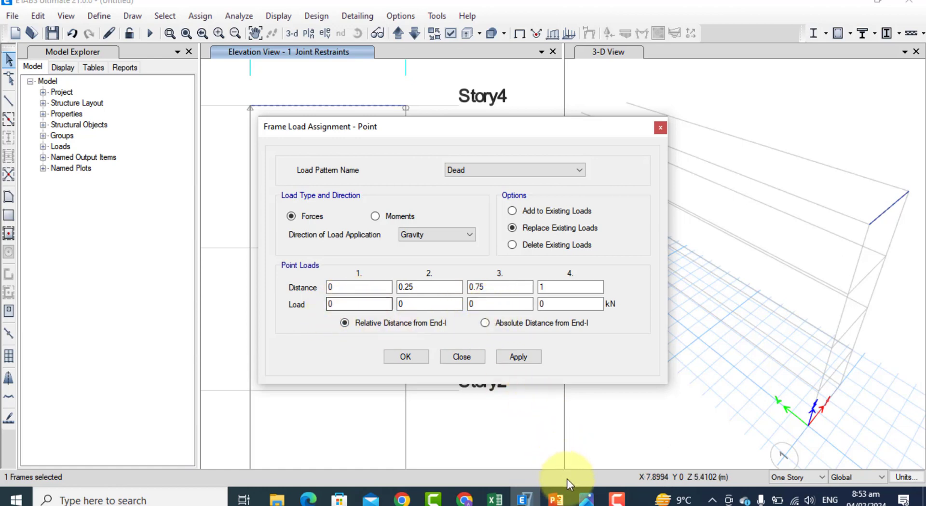
click(583, 499)
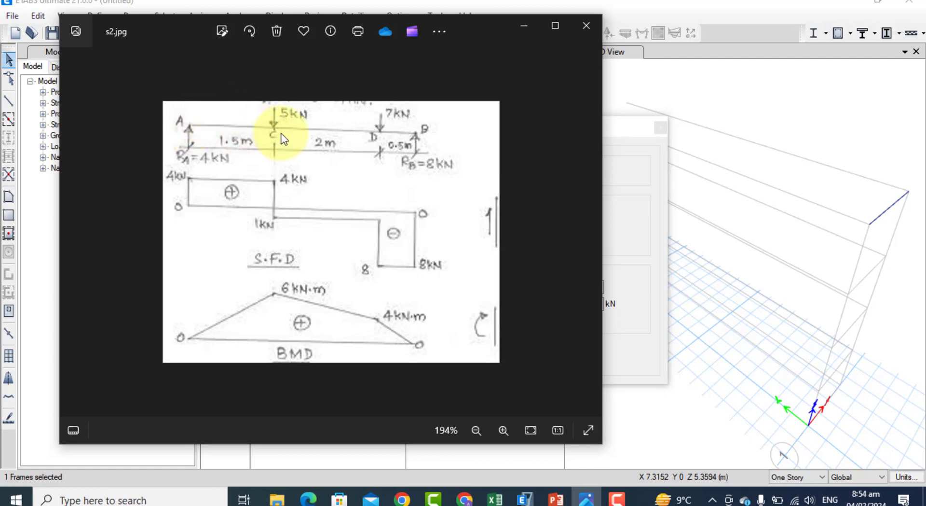
click(524, 25)
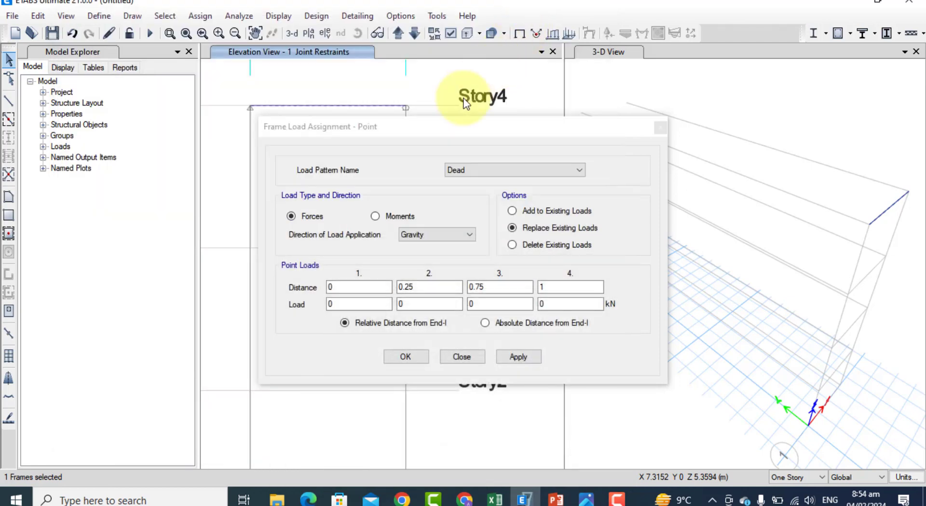
Step: Use absolute distances from End-I and define the first point load as 5 kN at 1.5 m
click(494, 329)
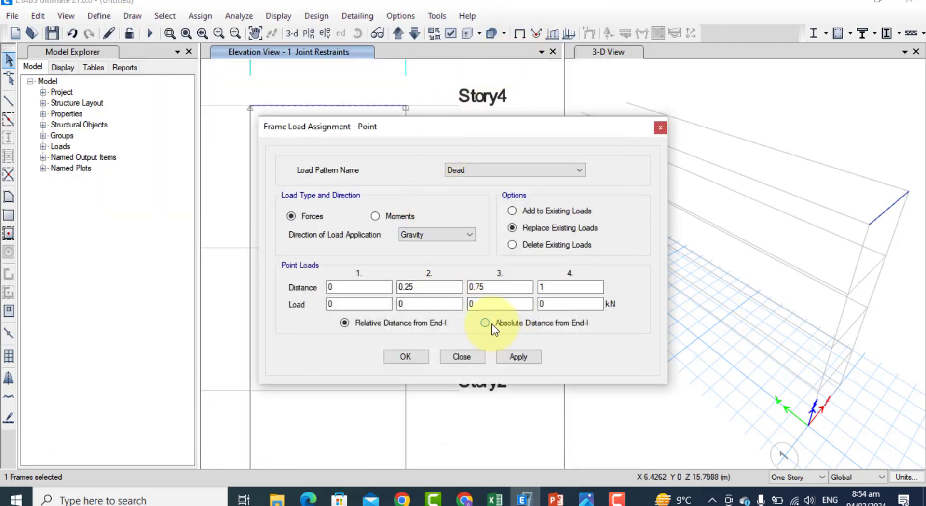
click(489, 325)
click(375, 286)
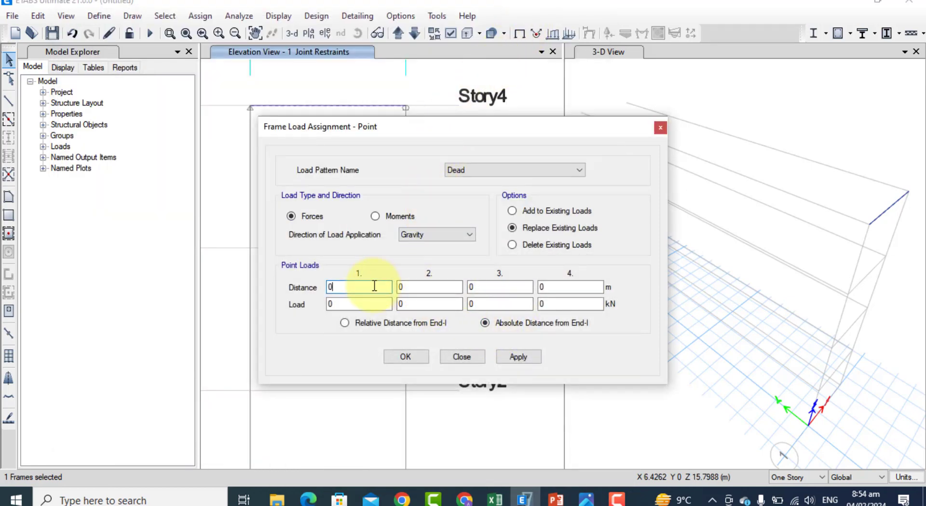
key(BackSpace)
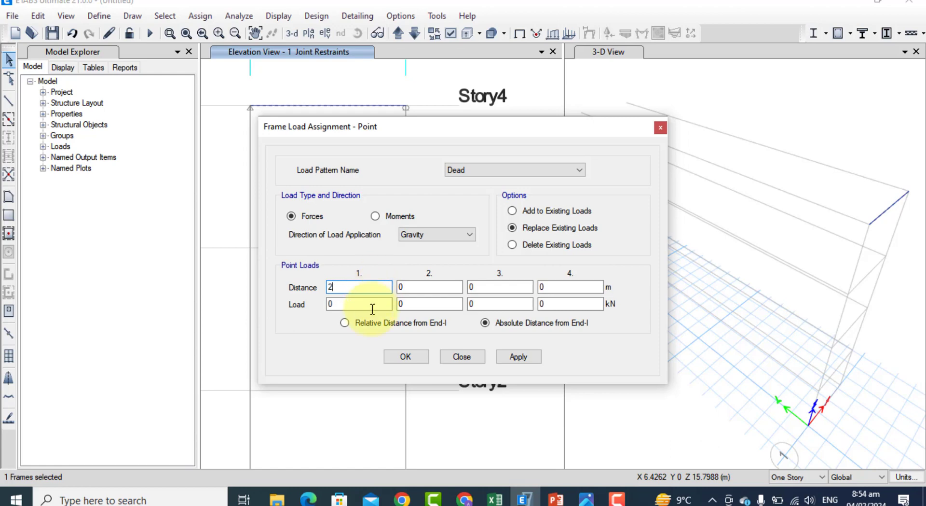
text(2)
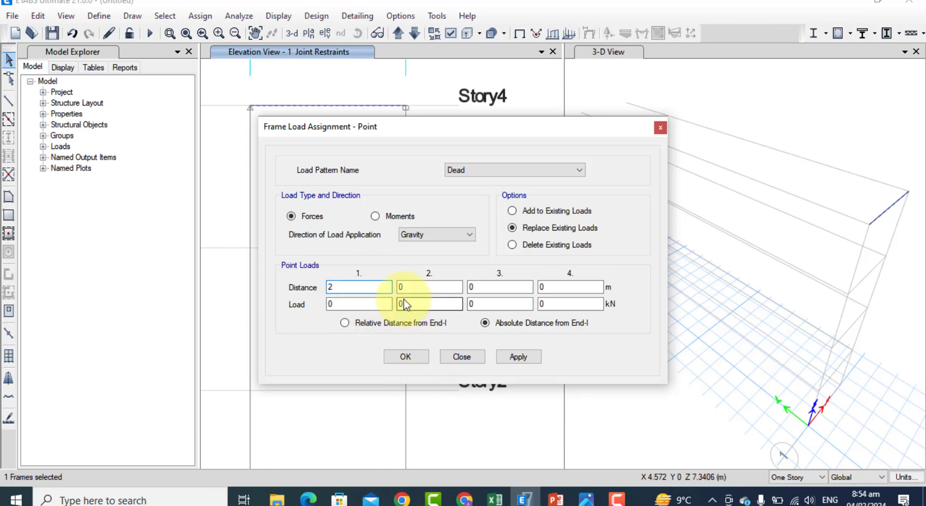
key(BackSpace)
text(1.5)
click(352, 303)
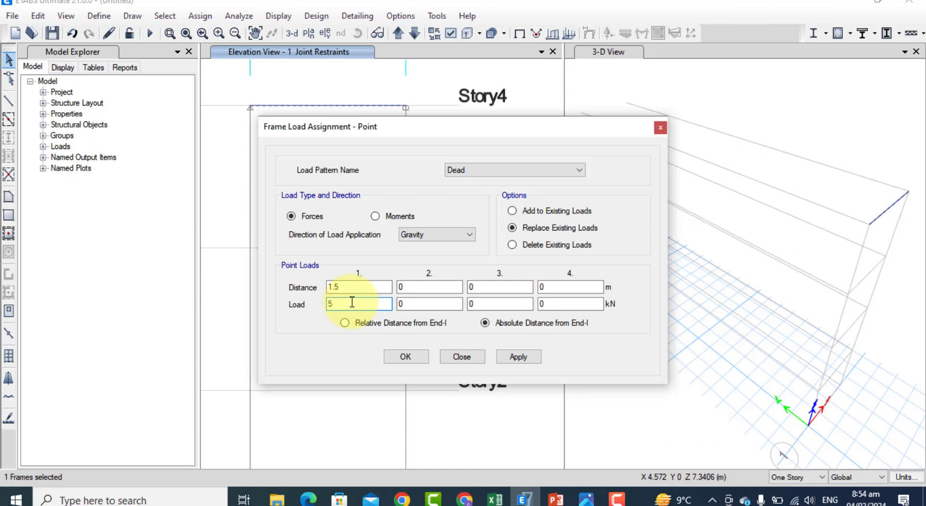
Step: Define the second point load as 7 kN at 3.5 m and apply the point loads to the Story4 beam
click(429, 286)
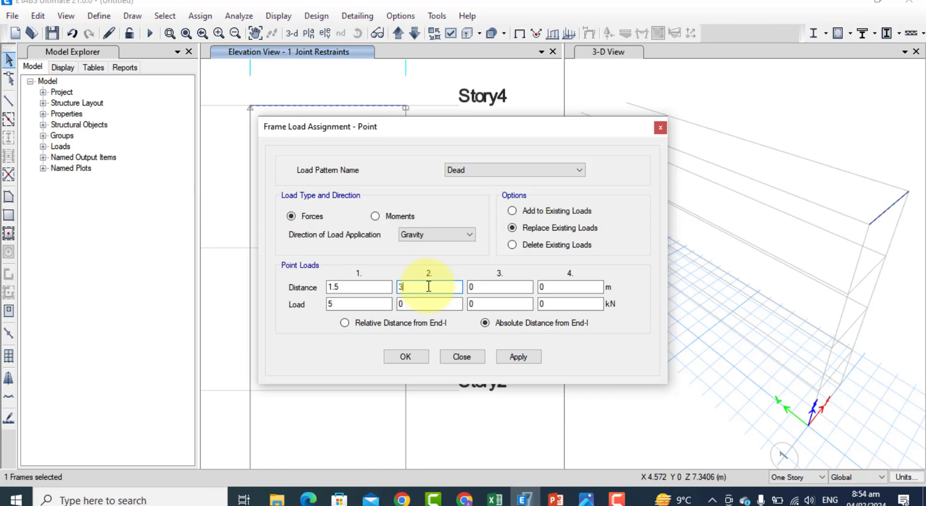
text(3.5)
click(417, 300)
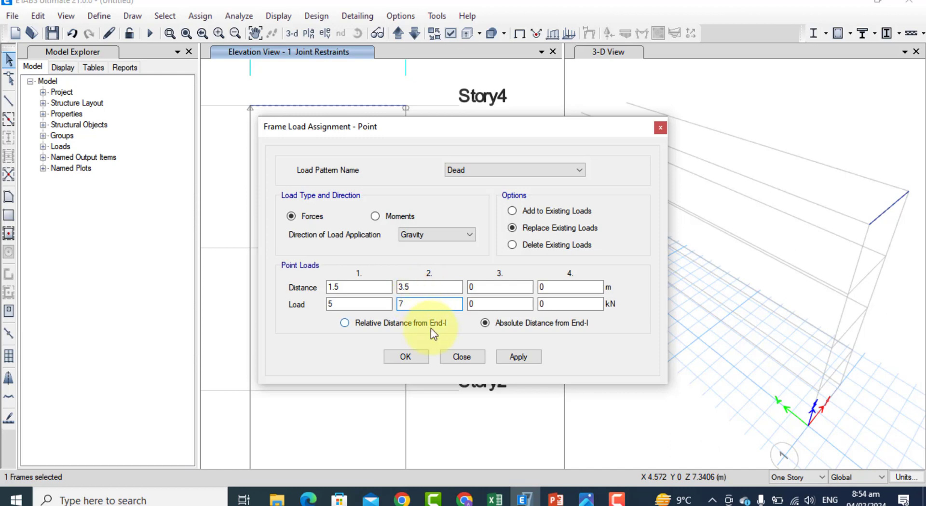
click(517, 356)
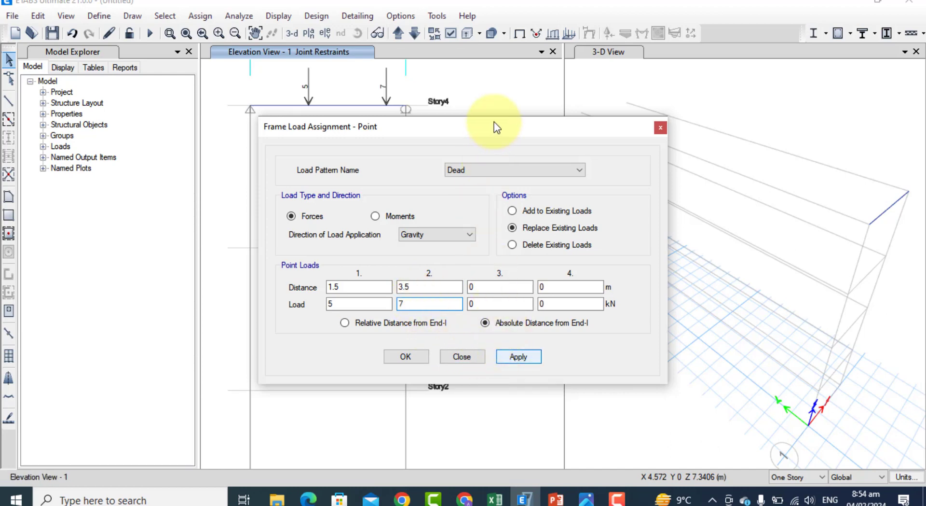
drag(490, 123, 560, 135)
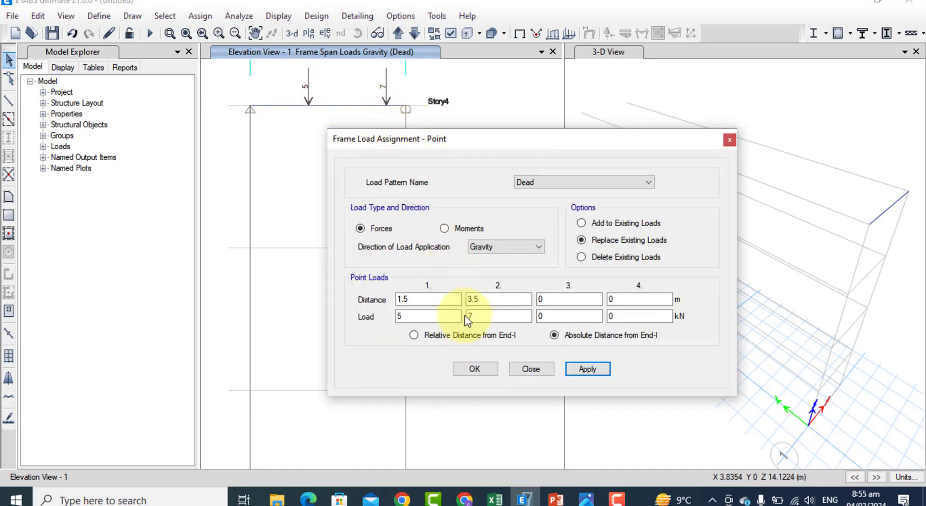
click(471, 365)
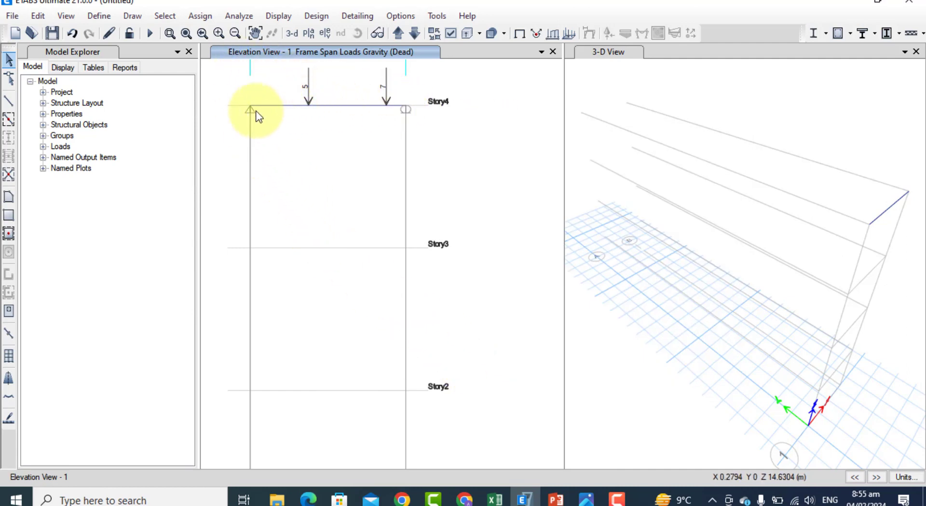
Step: Check the beam sketch again and look through the list of defined frame sections without changing any
click(586, 497)
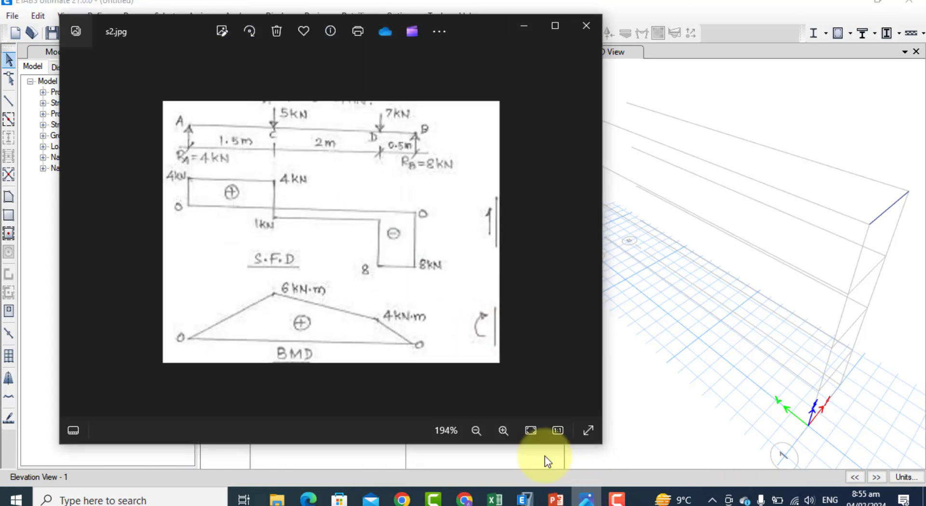
click(524, 29)
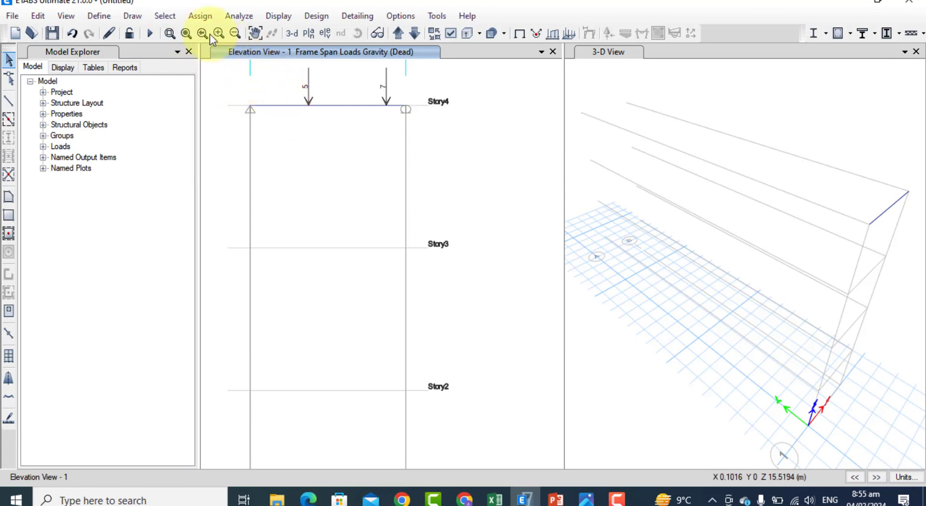
click(96, 16)
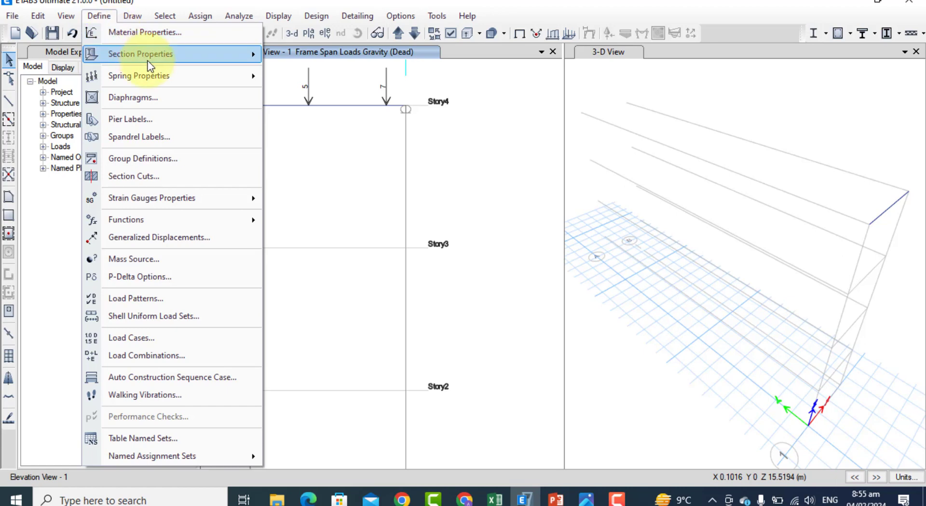
mouse_move(181, 57)
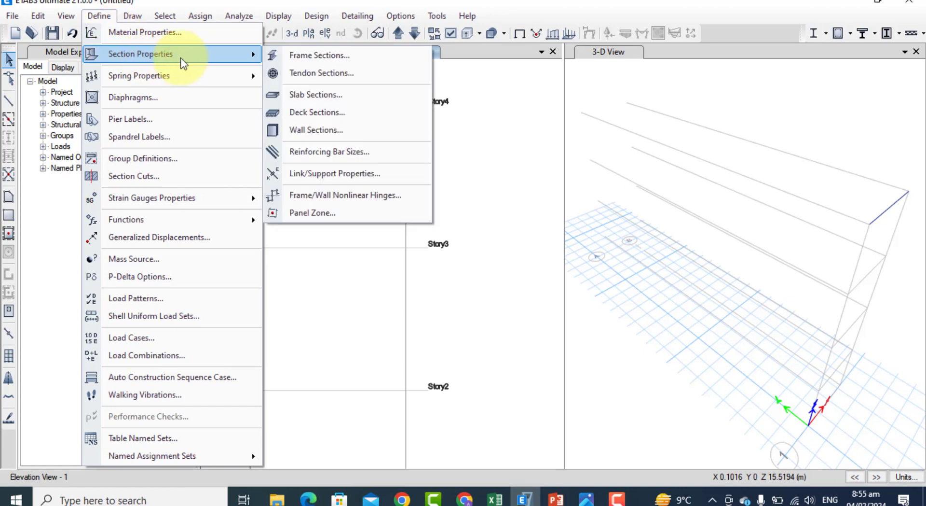
click(296, 57)
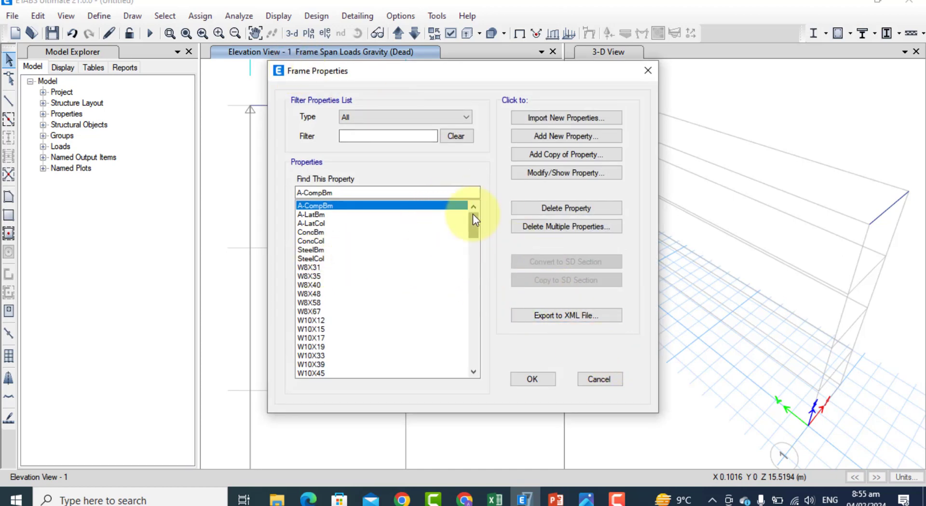
drag(473, 213, 473, 230)
click(600, 380)
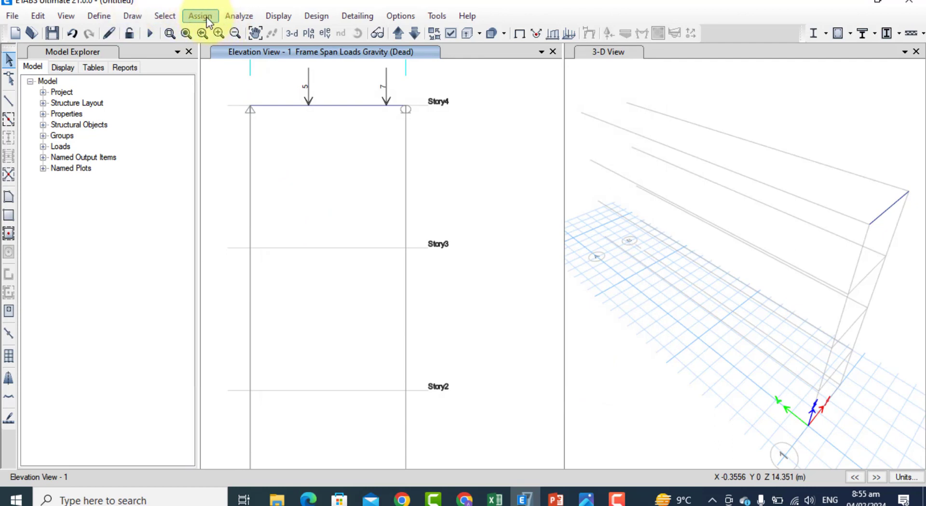
Step: Try to assign frame property modifiers with Mass and Weight set to 0
click(191, 16)
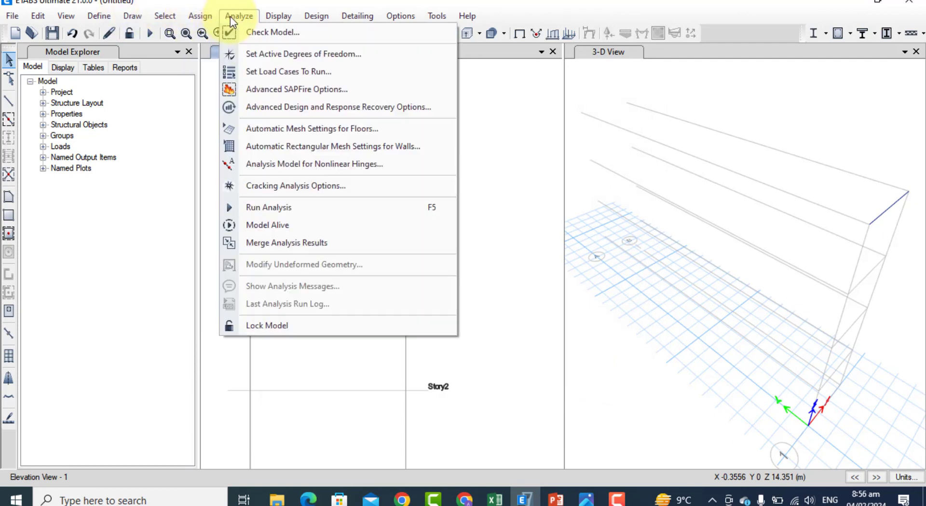
mouse_move(208, 16)
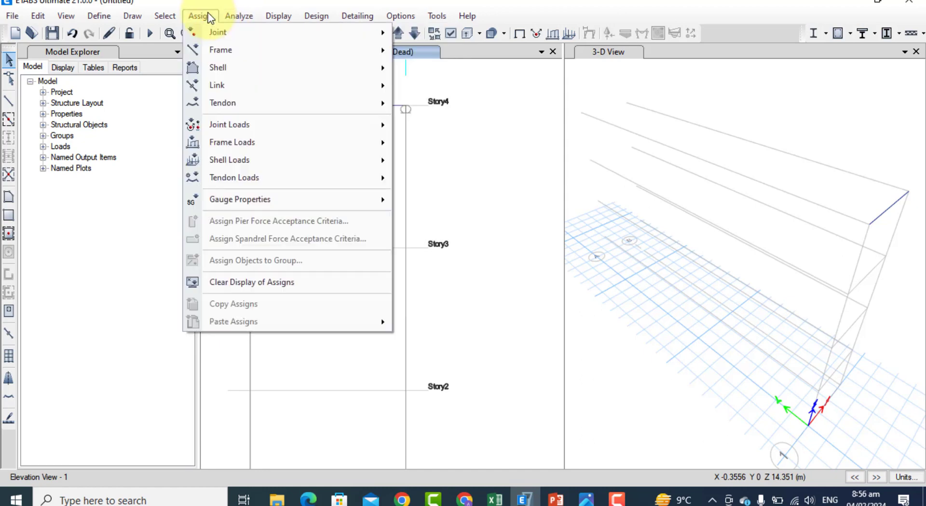
mouse_move(235, 51)
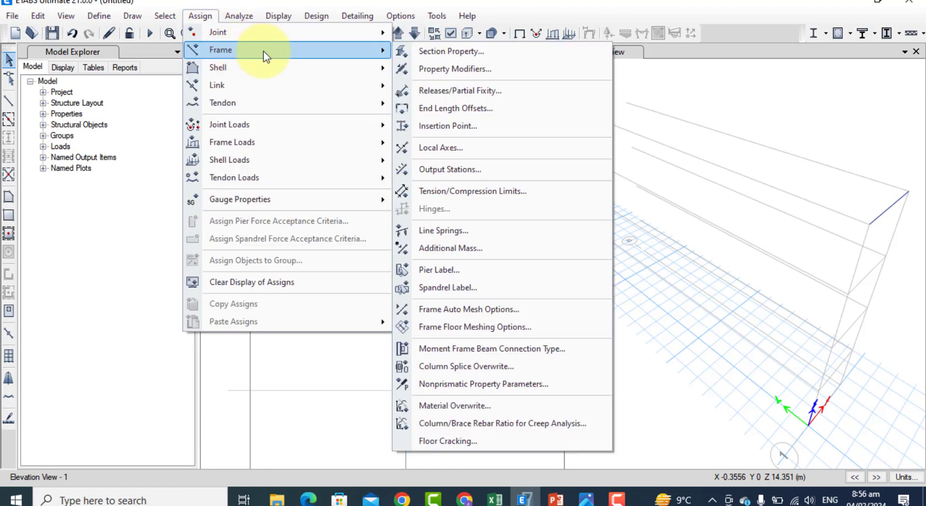
click(428, 69)
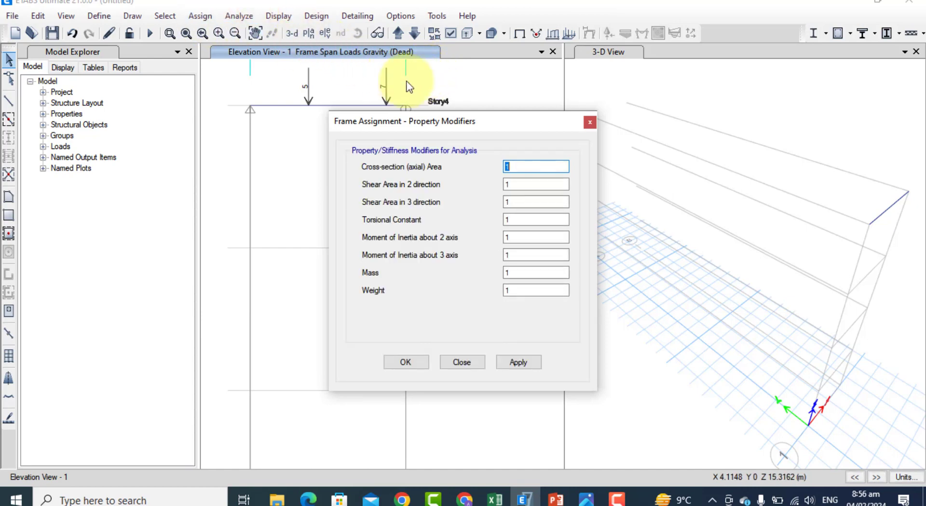
click(519, 271)
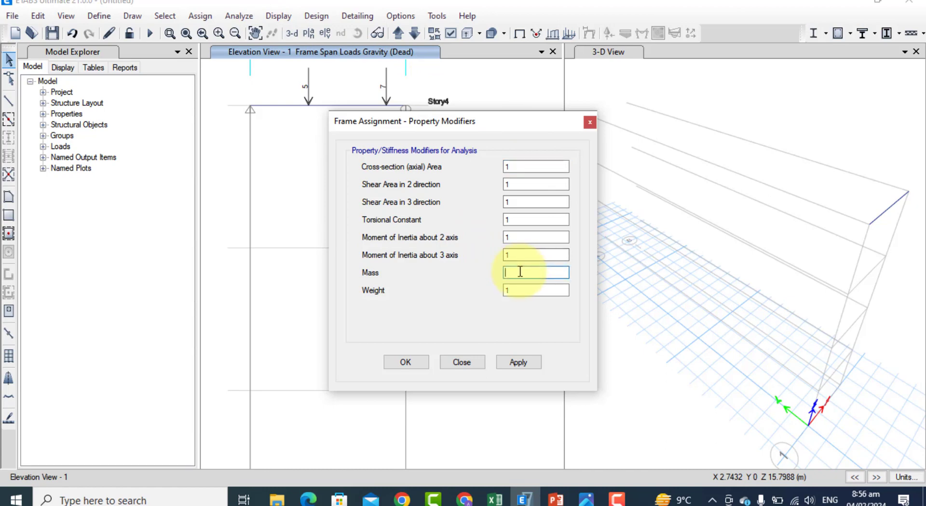
click(514, 289)
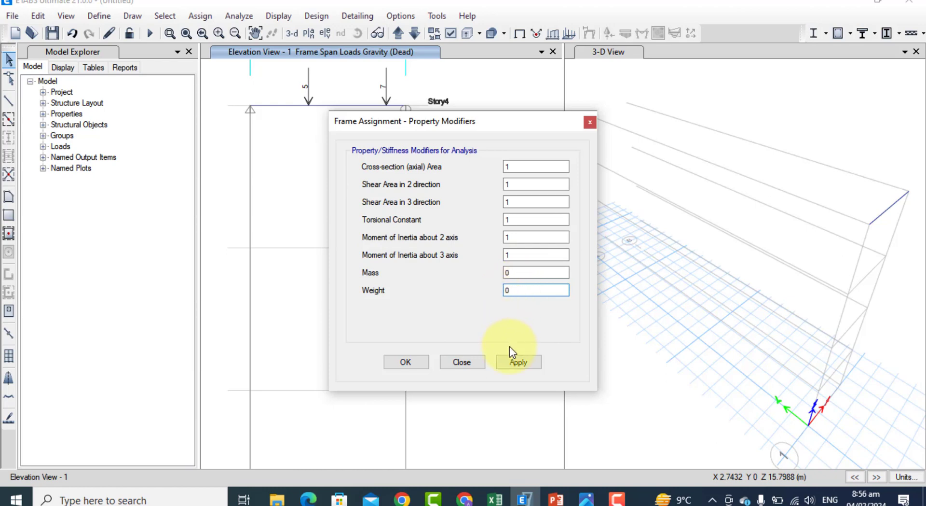
click(511, 359)
click(410, 363)
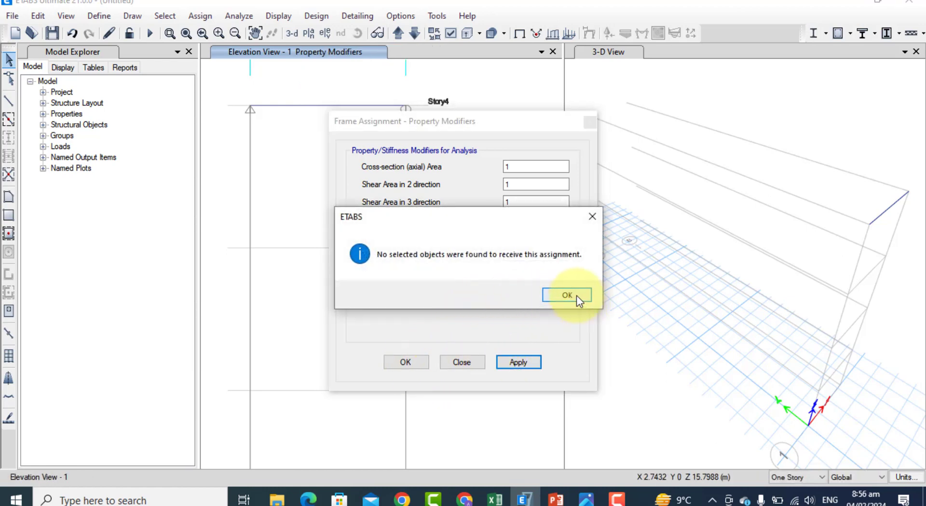
click(577, 295)
drag(535, 118, 657, 97)
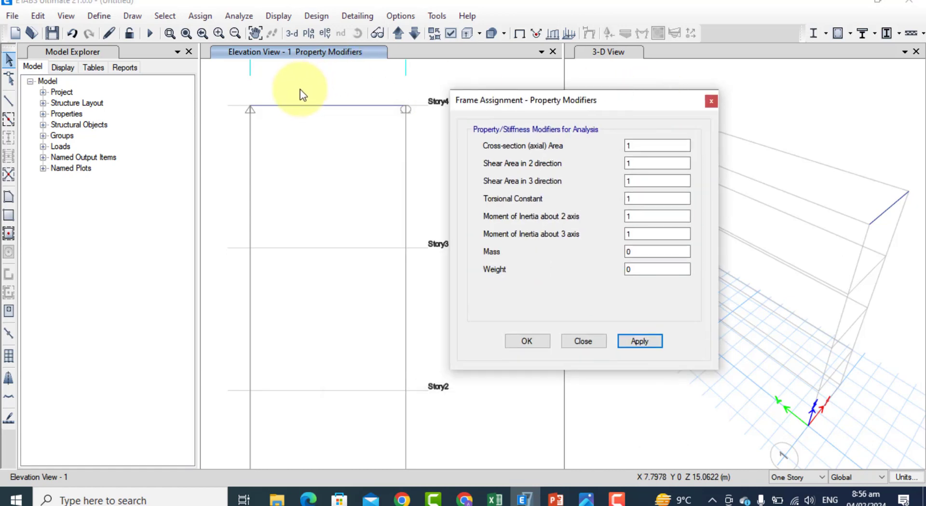
click(309, 106)
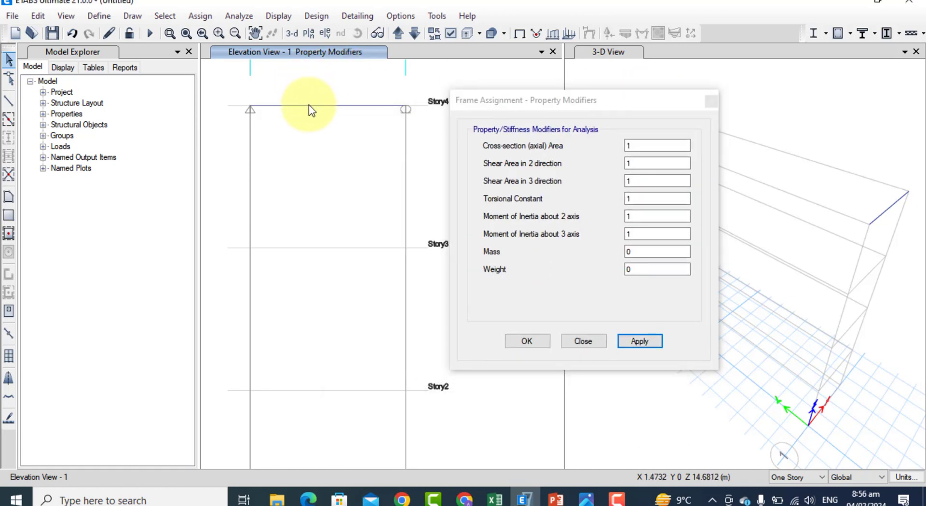
click(591, 348)
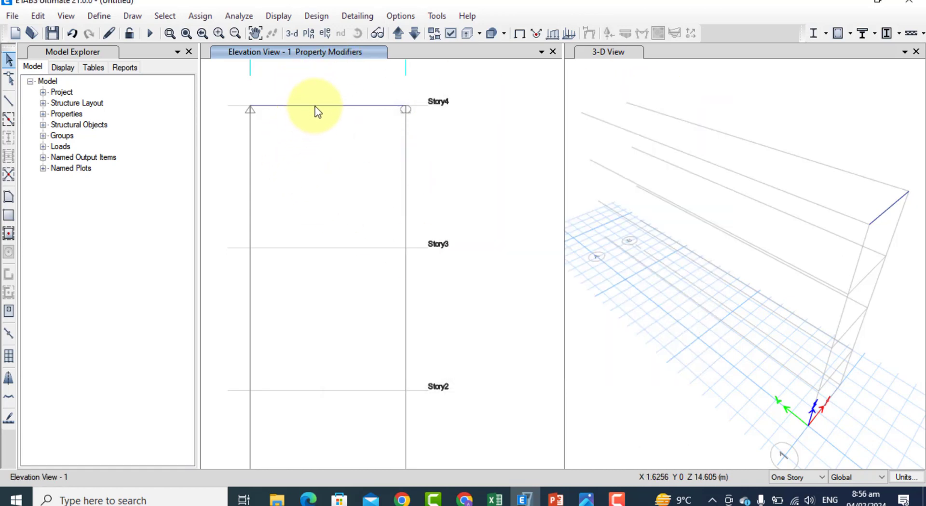
Step: Select the Story4 beam and set its frame property modifier for Mass to 0
click(316, 106)
key(Escape)
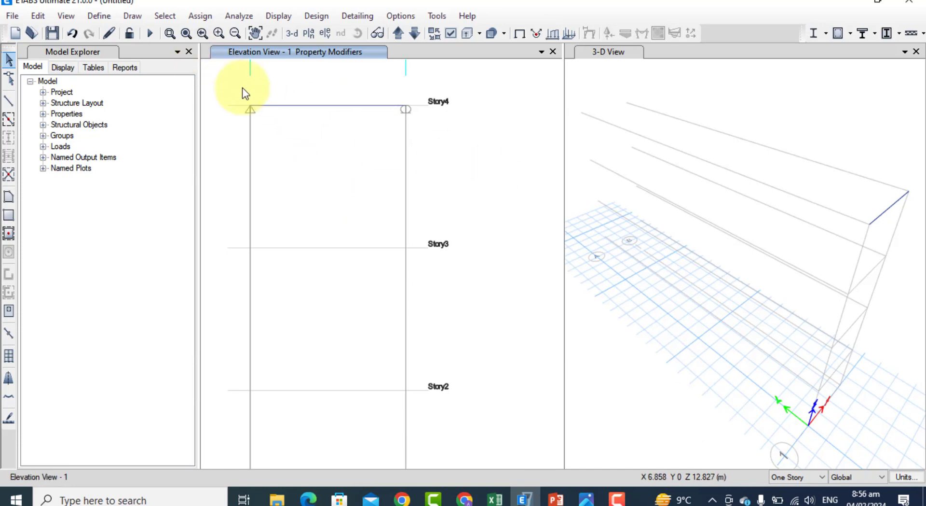
click(293, 106)
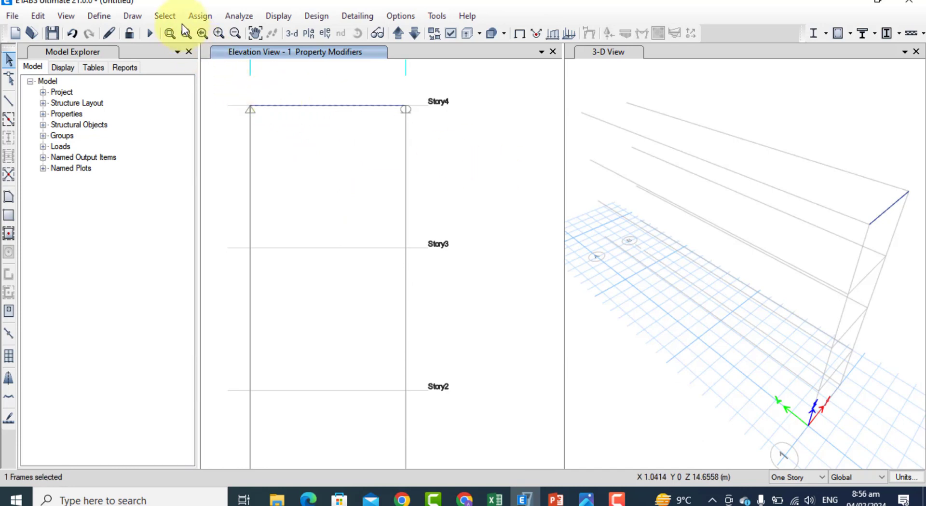
click(198, 14)
mouse_move(337, 53)
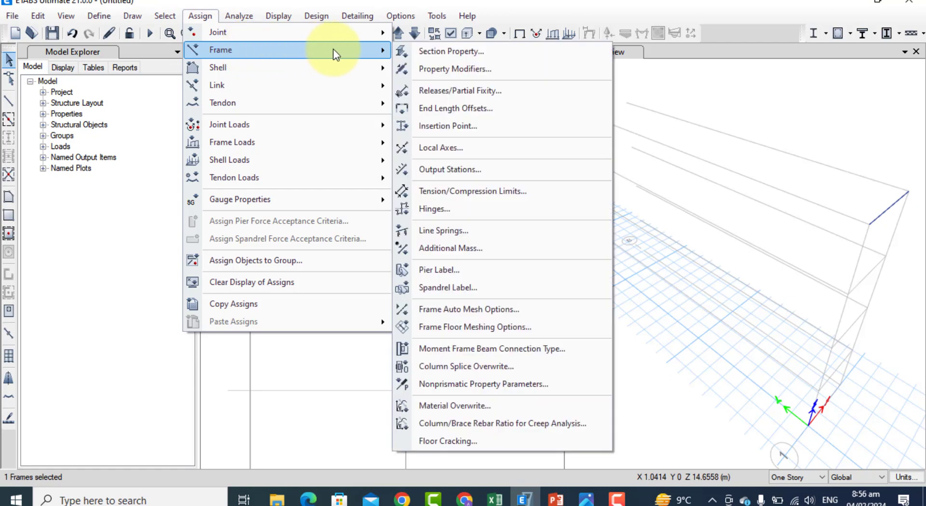
click(435, 67)
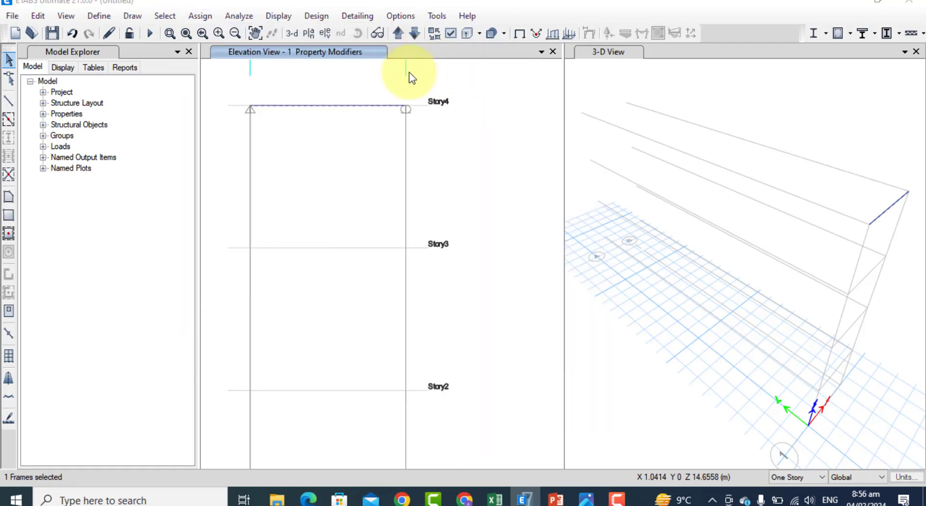
click(644, 251)
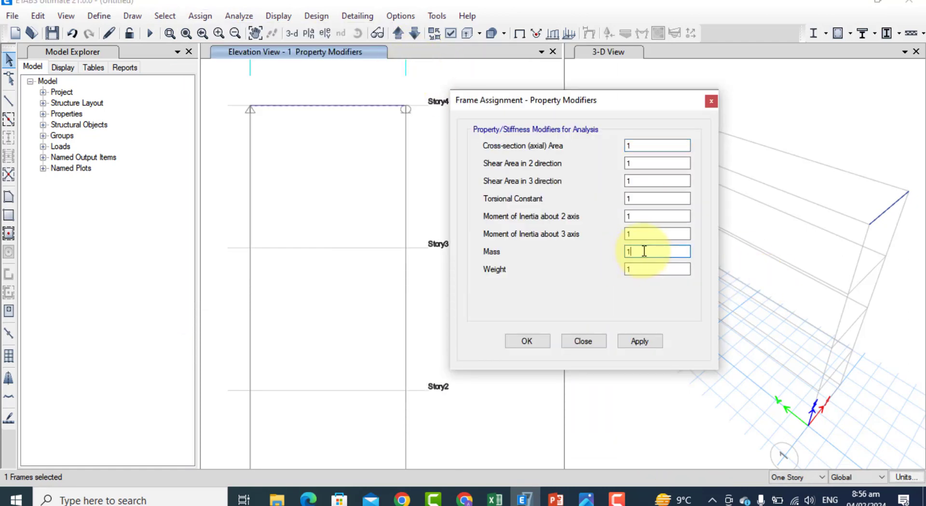
key(BackSpace)
text(0)
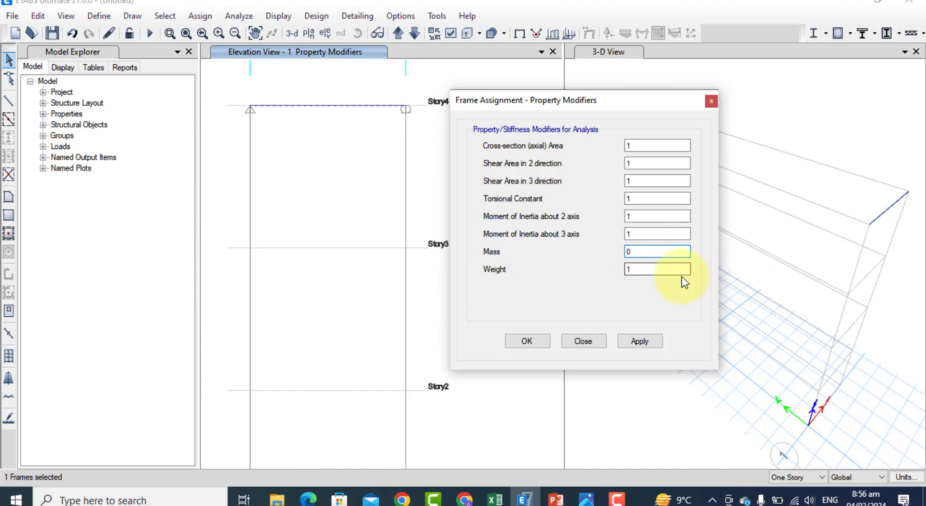
Step: Set the Weight modifier to 0 and assign the property modifiers to the selected beam
click(663, 269)
key(BackSpace)
text(0)
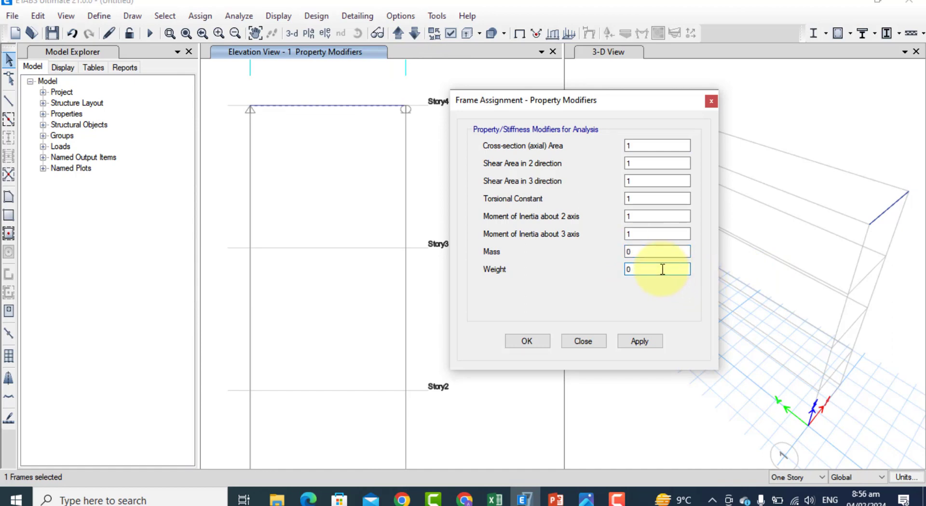
click(634, 344)
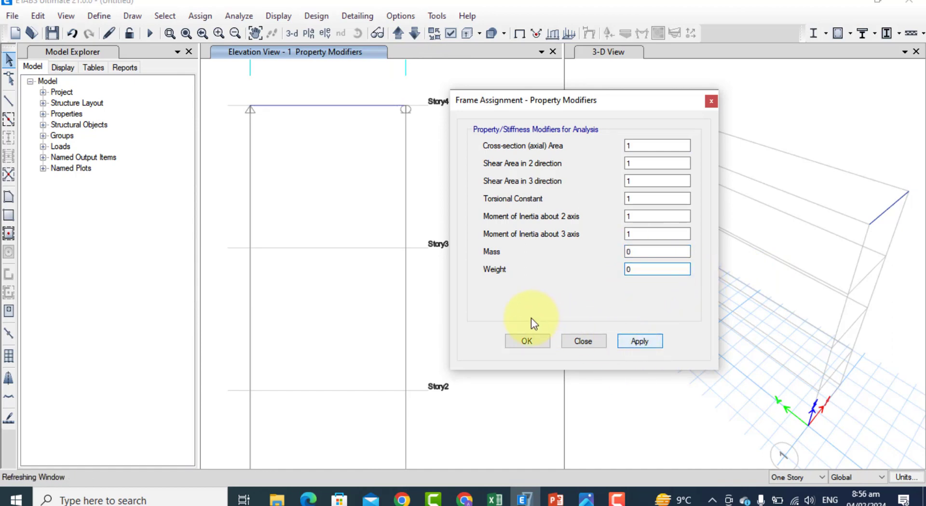
click(533, 341)
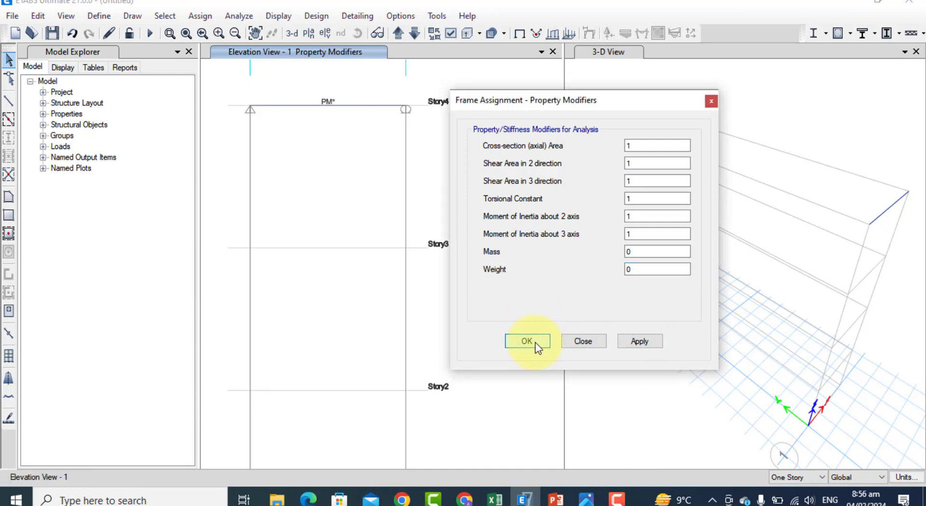
click(528, 341)
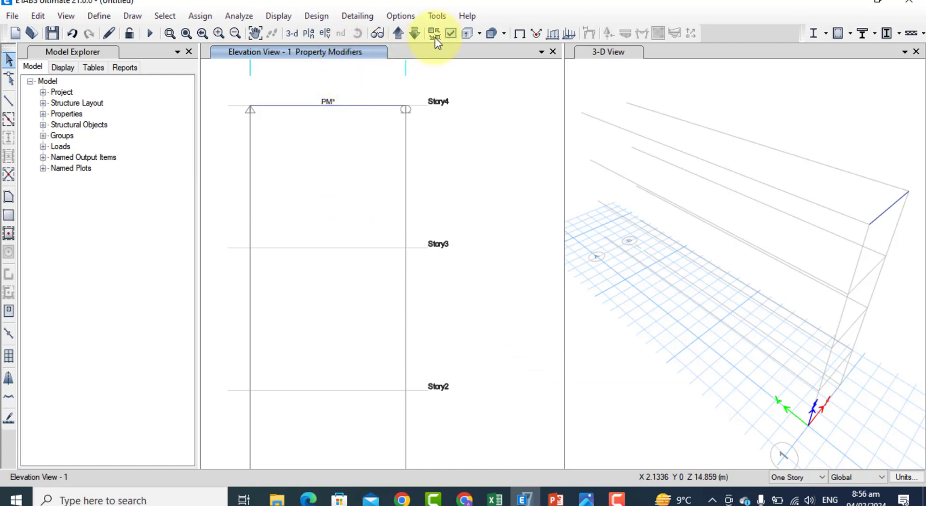
Step: Display the Dead frame span loads as forces with their loading values in the elevation view
click(553, 34)
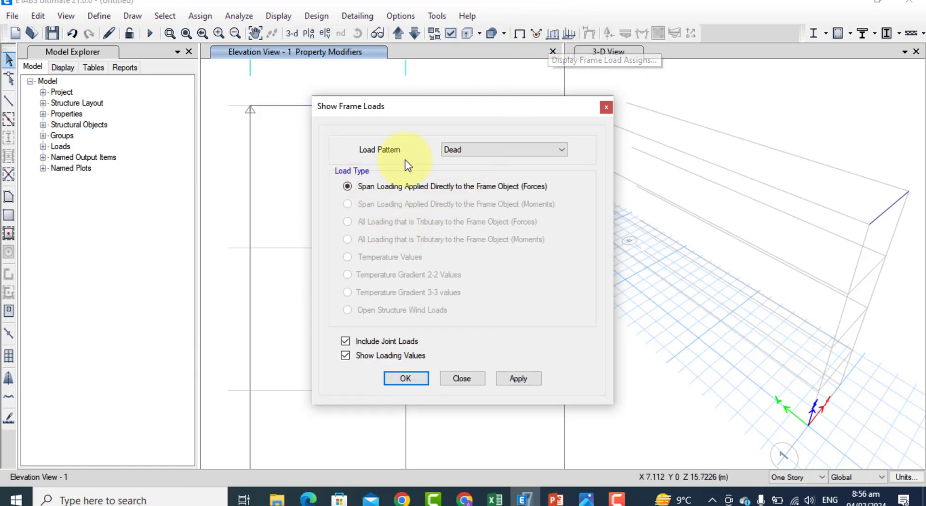
click(553, 36)
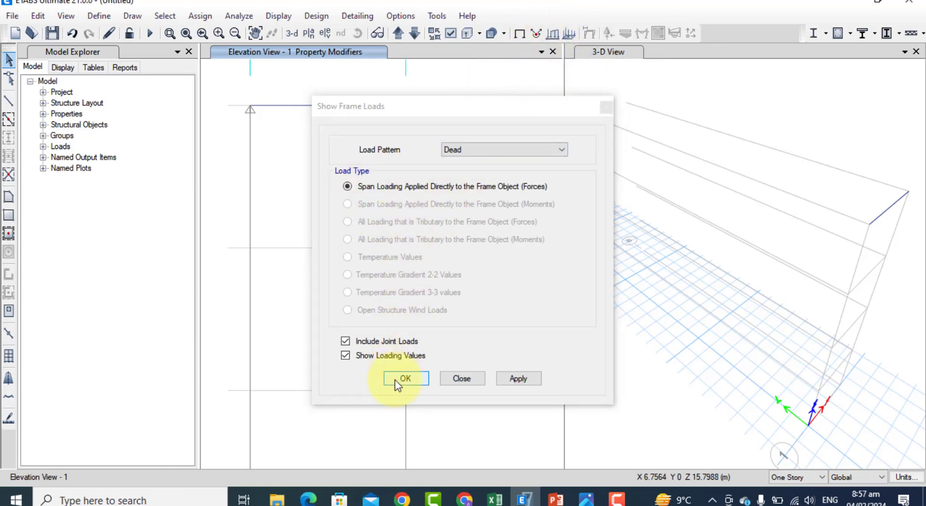
click(509, 380)
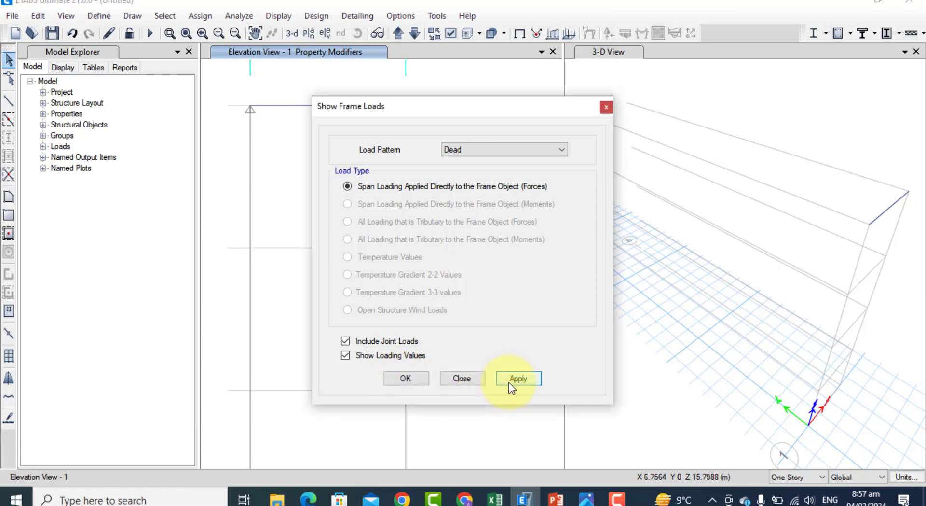
click(401, 379)
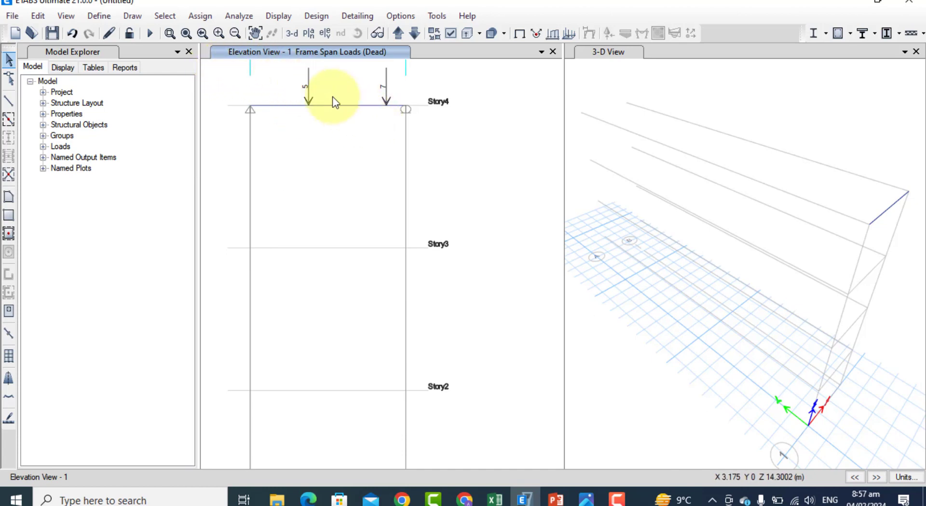
Step: Start the analysis and create a Desktop folder named "simply" as the save location for the model file
click(149, 33)
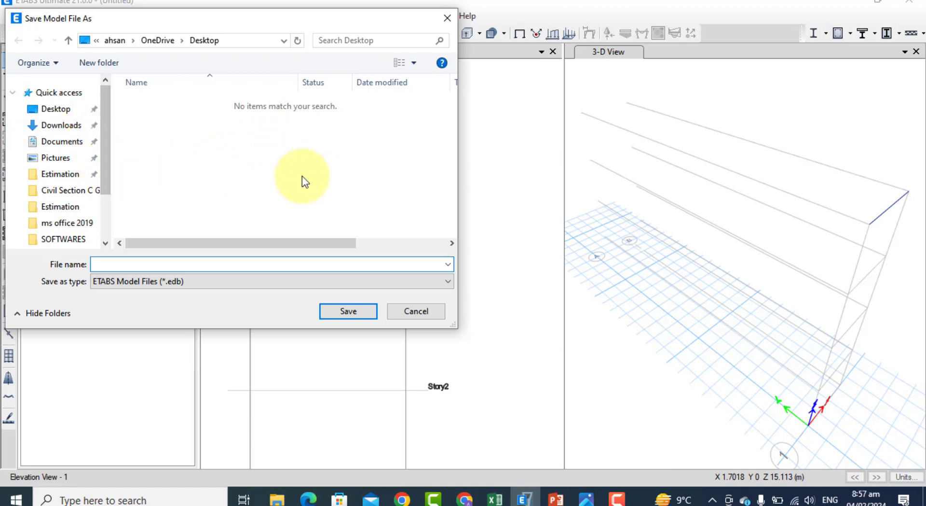
right_click(268, 160)
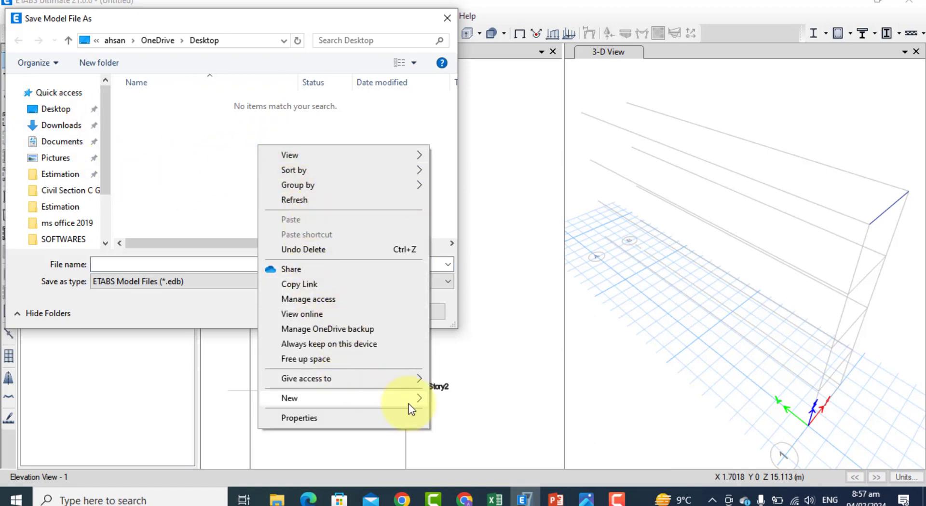
mouse_move(416, 403)
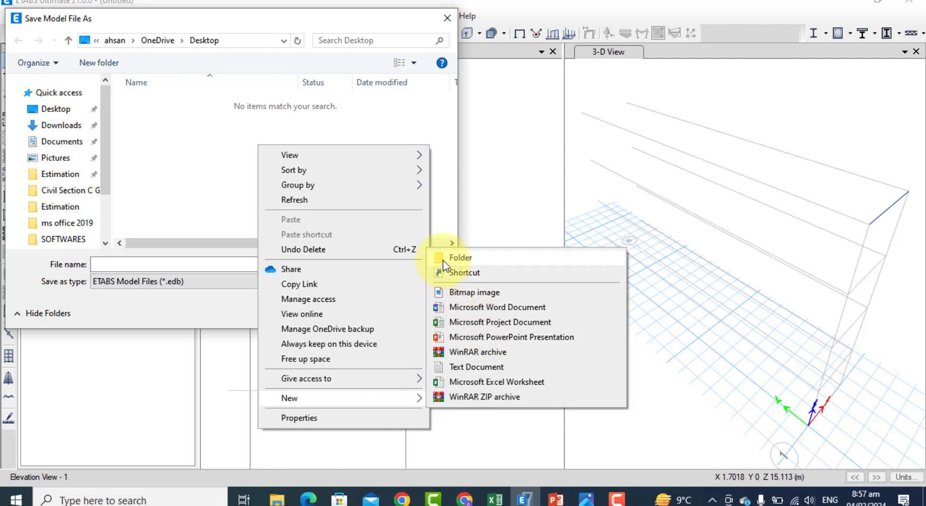
click(442, 258)
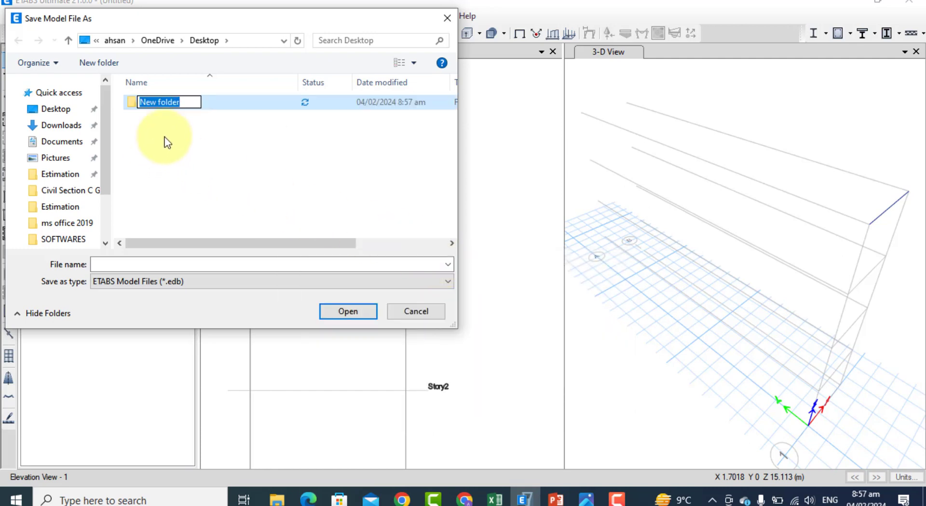
text(simpl)
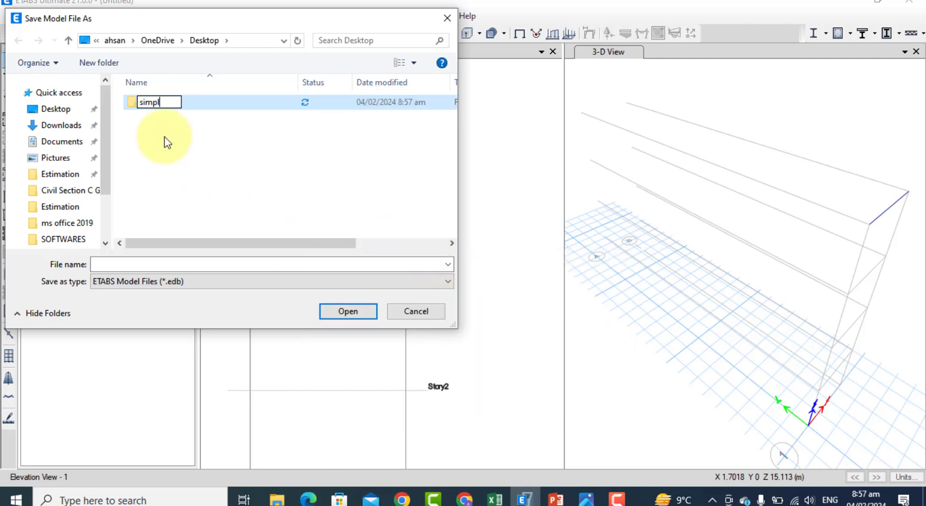
text(y)
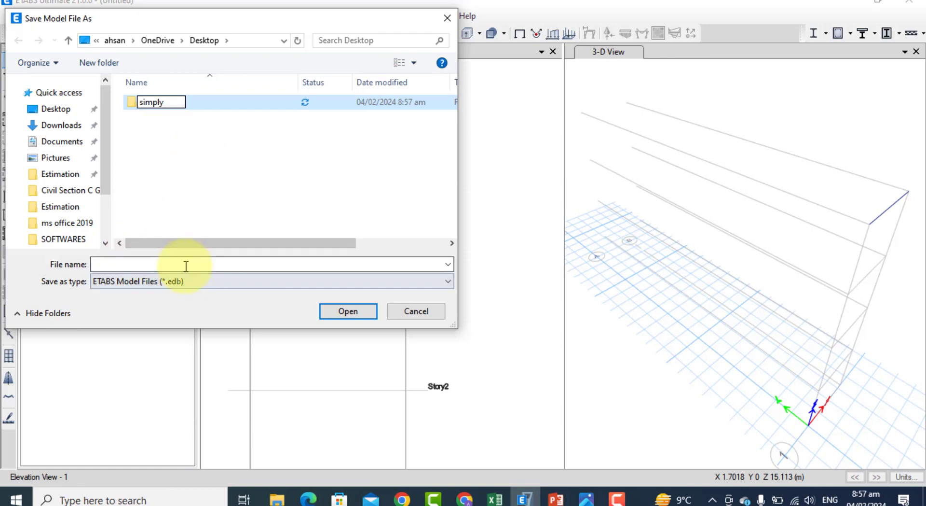
key(Return)
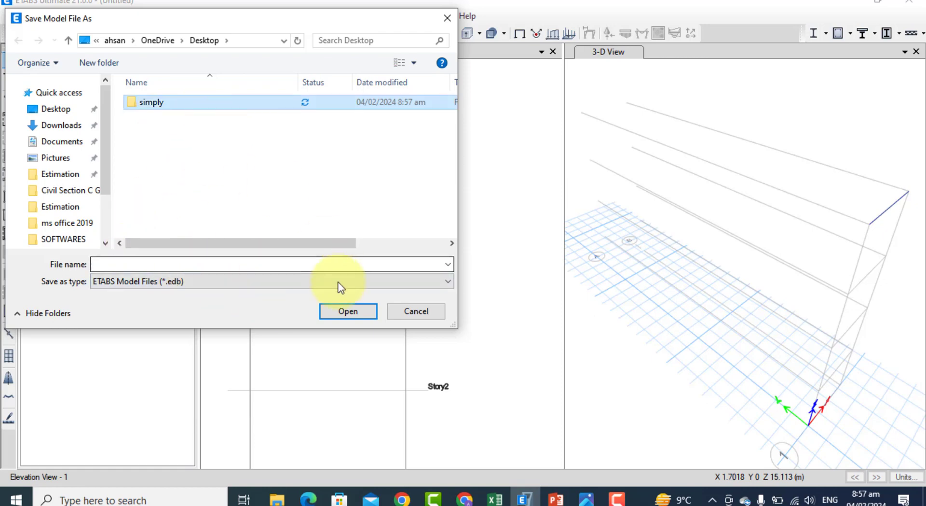
double_click(227, 103)
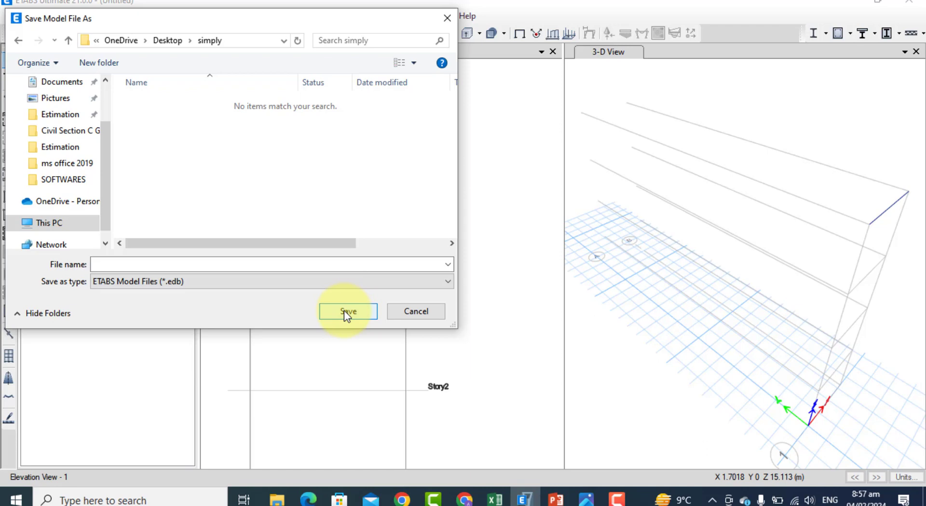
Step: Save the model as "simply" in the new folder and run the analysis
click(240, 263)
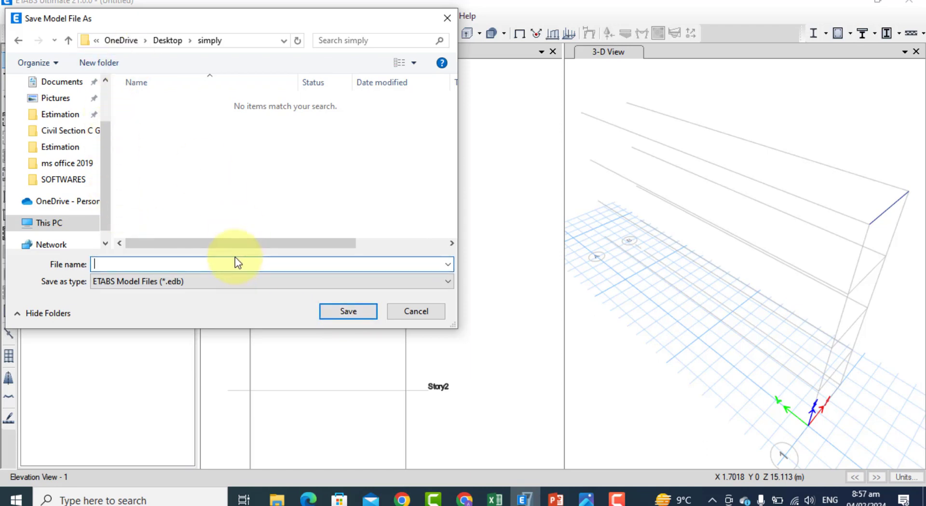
text(simply)
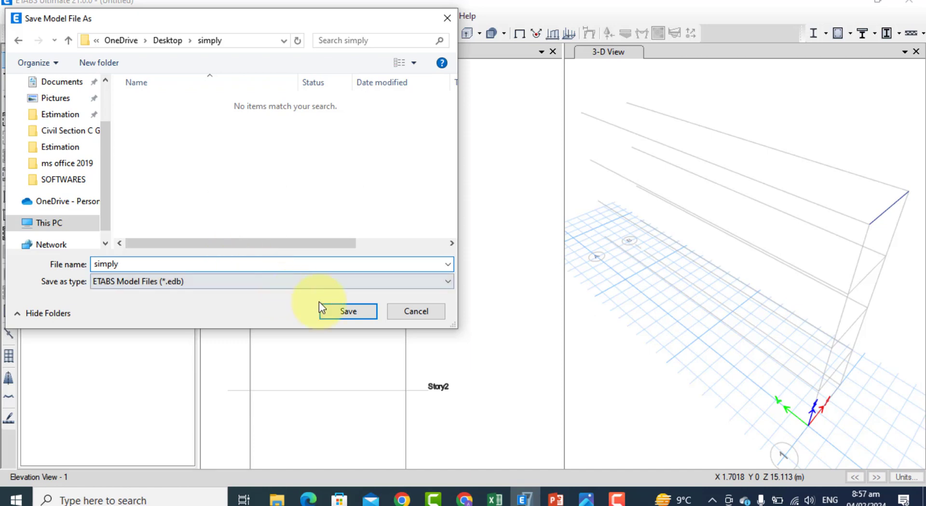
click(355, 313)
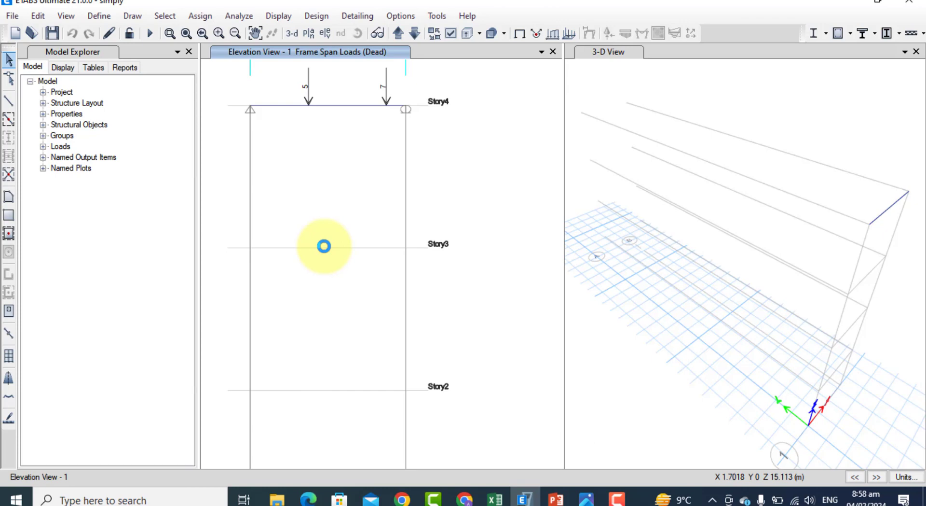
key(F5)
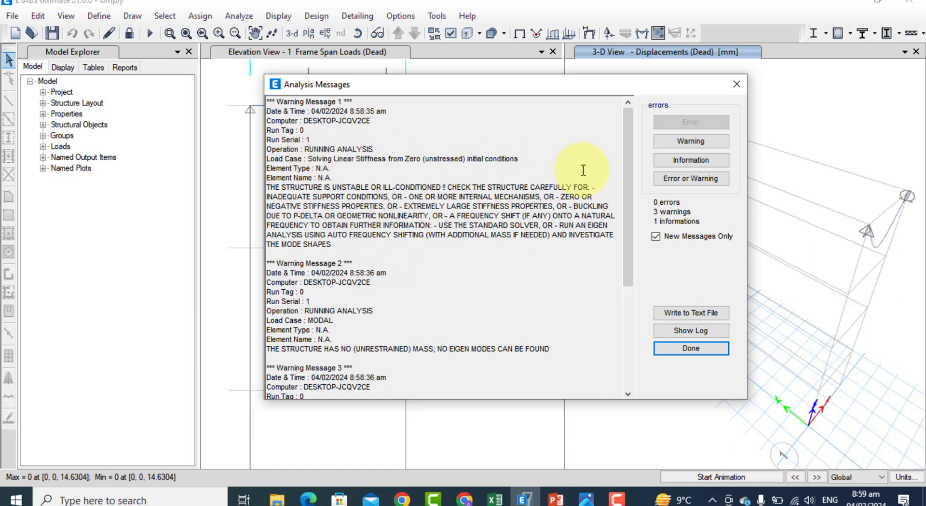
Step: Read through the analysis messages from start to end and close them
drag(626, 166, 610, 284)
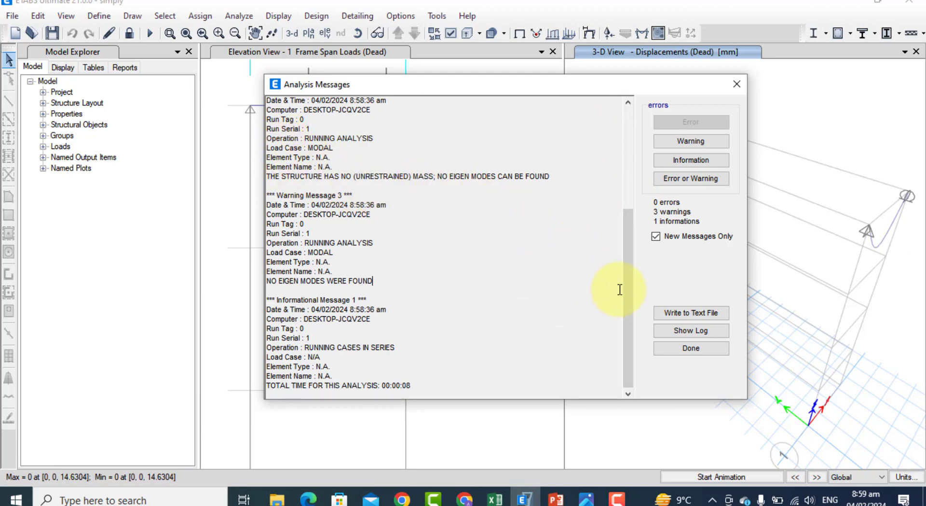
drag(626, 290, 624, 164)
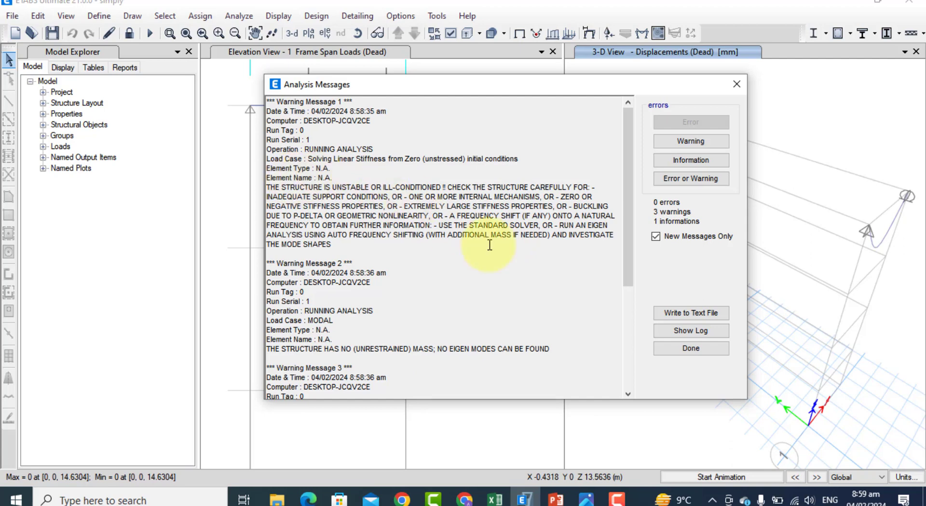
click(680, 351)
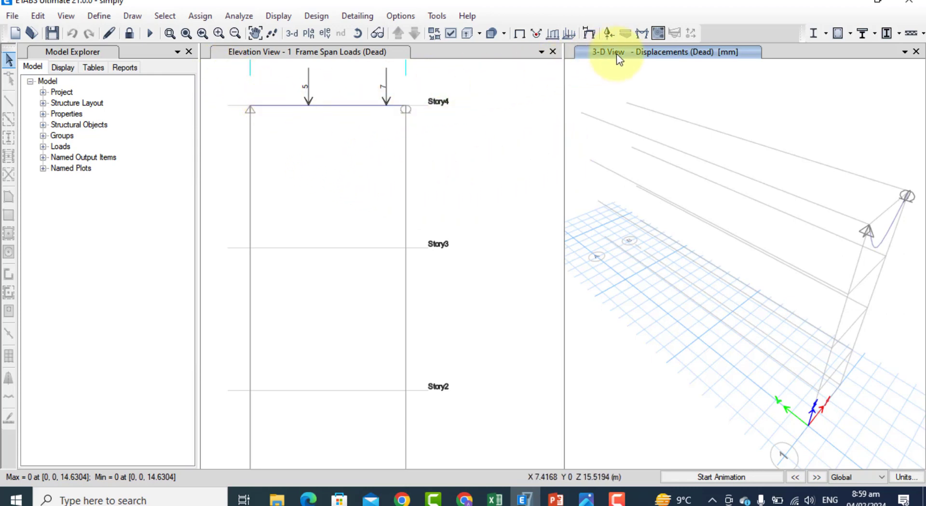
Step: Show the Shear 2-2 force diagram for the Dead case in the 3-D view, with values at controlling stations
click(644, 34)
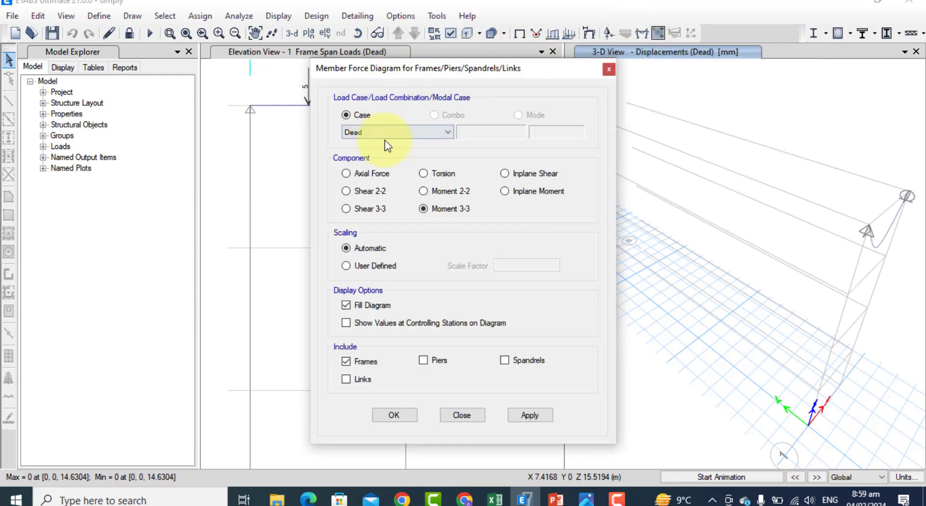
click(357, 190)
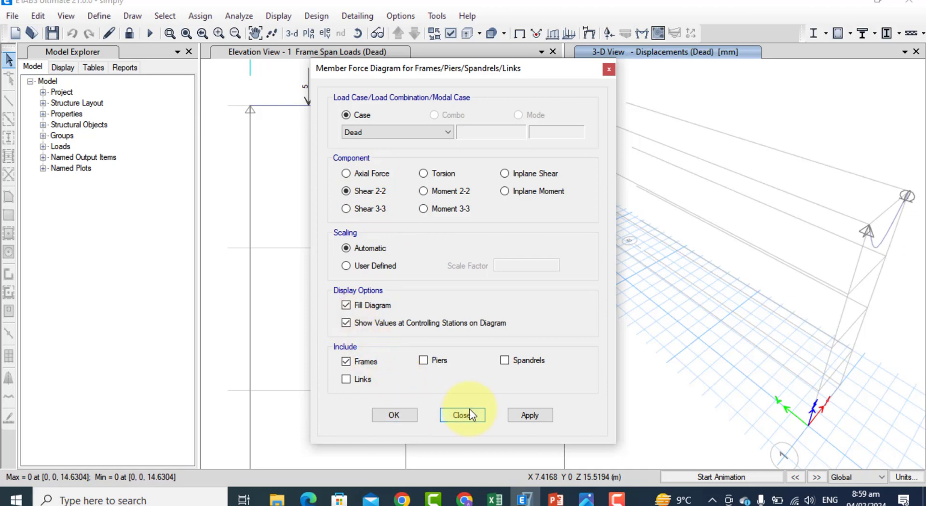
click(524, 416)
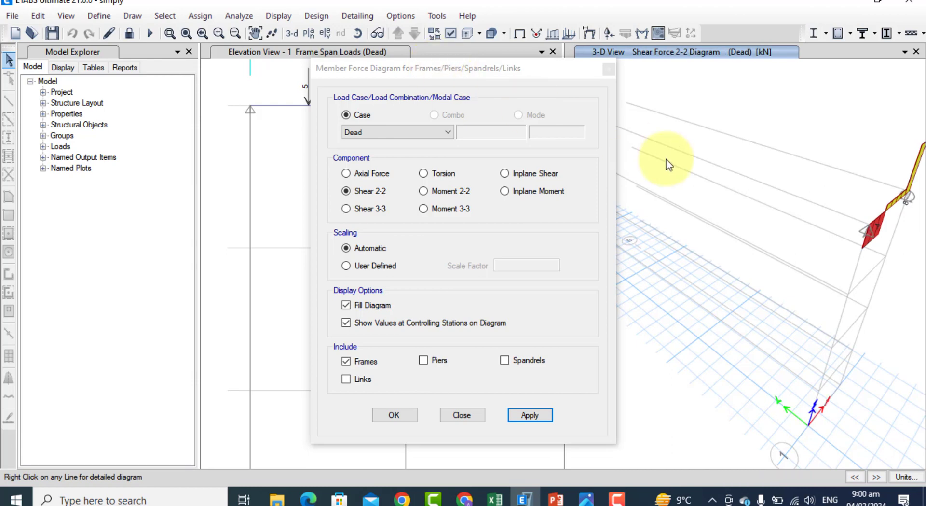
Step: Show the Dead case Shear 2-2 diagram in Elevation View 1 and compare it with the hand-drawn S.F.D. in s2.jpg
drag(529, 75, 780, 83)
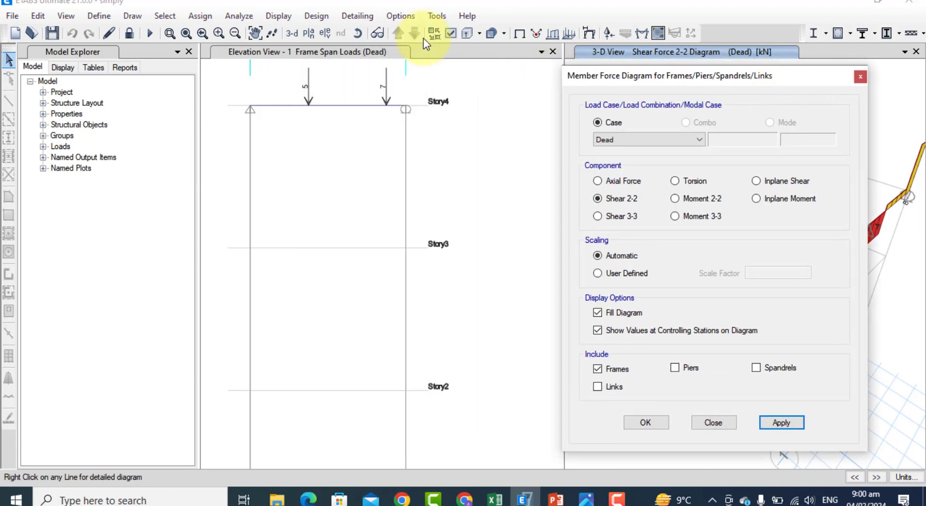
click(359, 107)
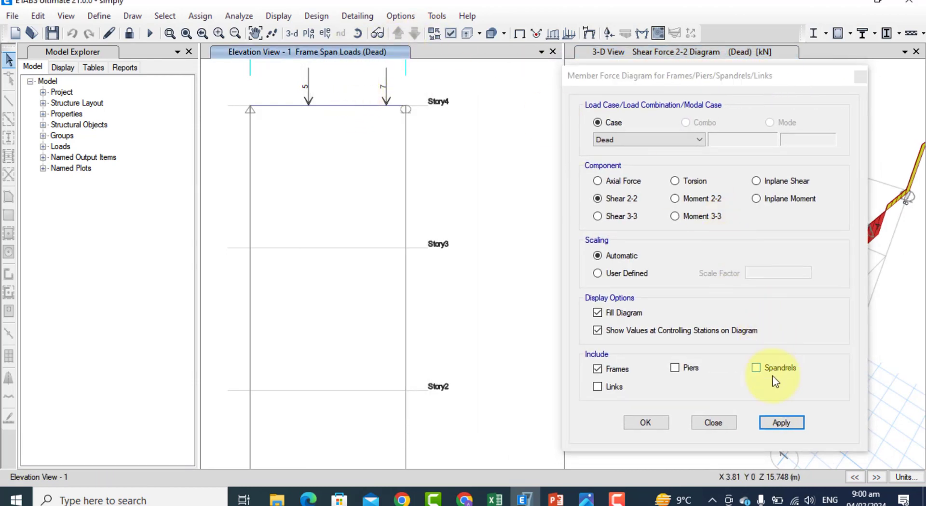
click(781, 414)
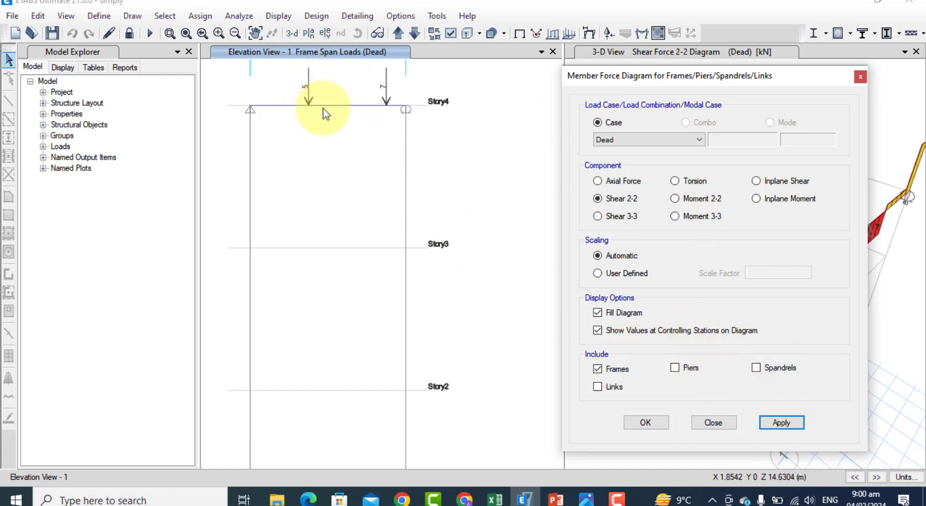
click(372, 139)
click(775, 423)
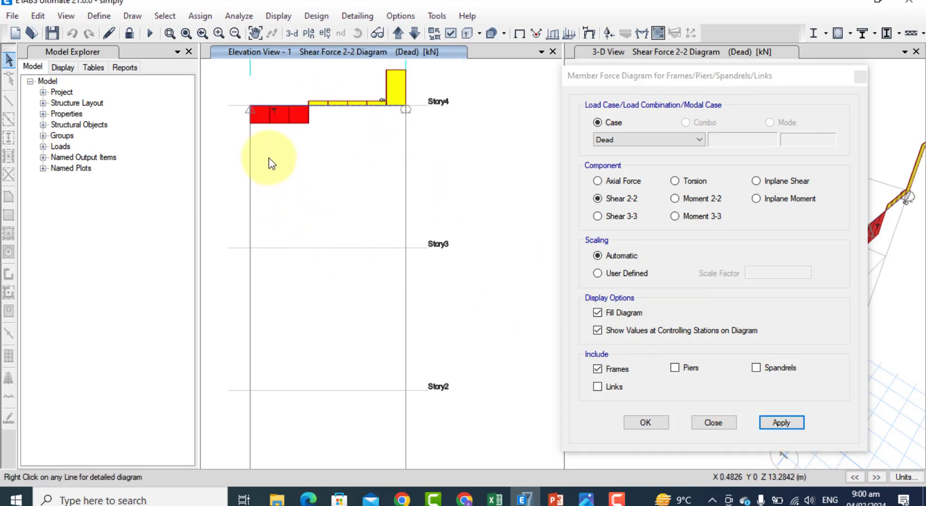
mouse_move(301, 106)
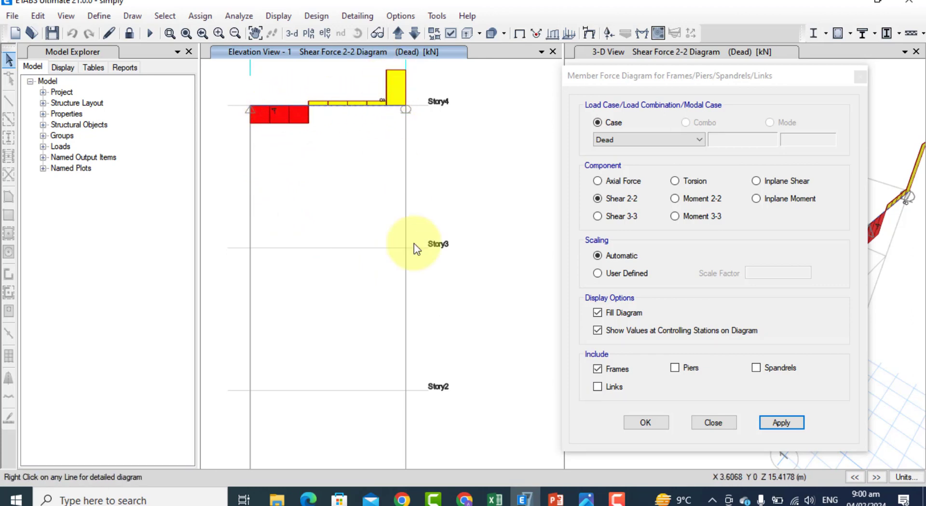
click(577, 501)
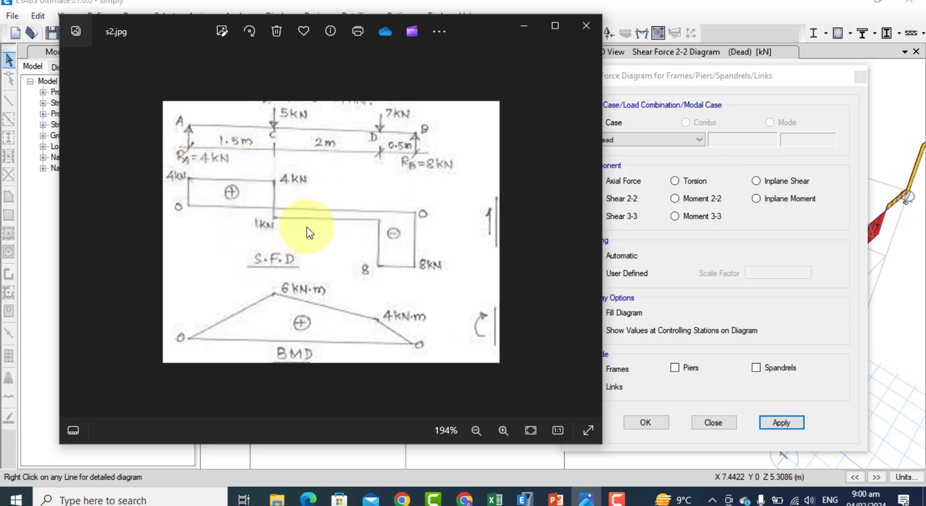
click(520, 26)
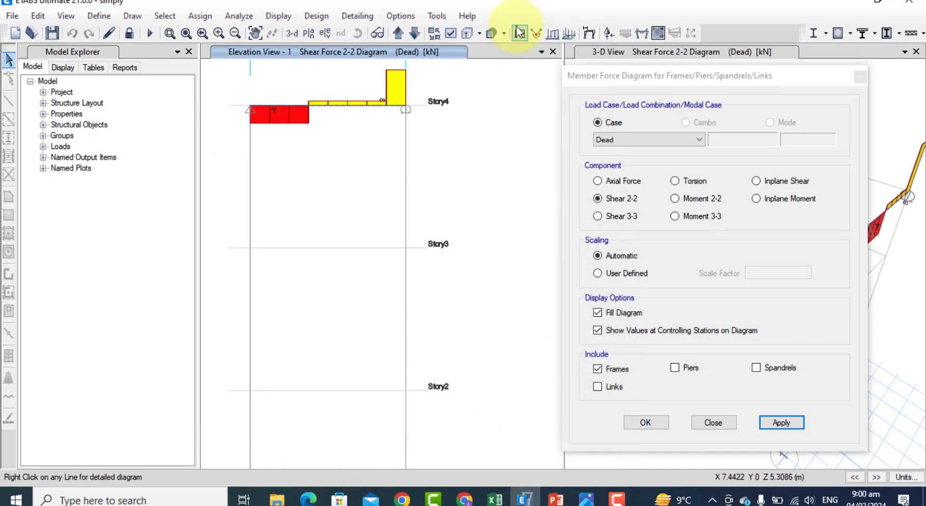
Step: Show the Dead case Moment 3-3 diagram in the elevation view and compare it with the hand-drawn BMD in s2.jpg
click(674, 216)
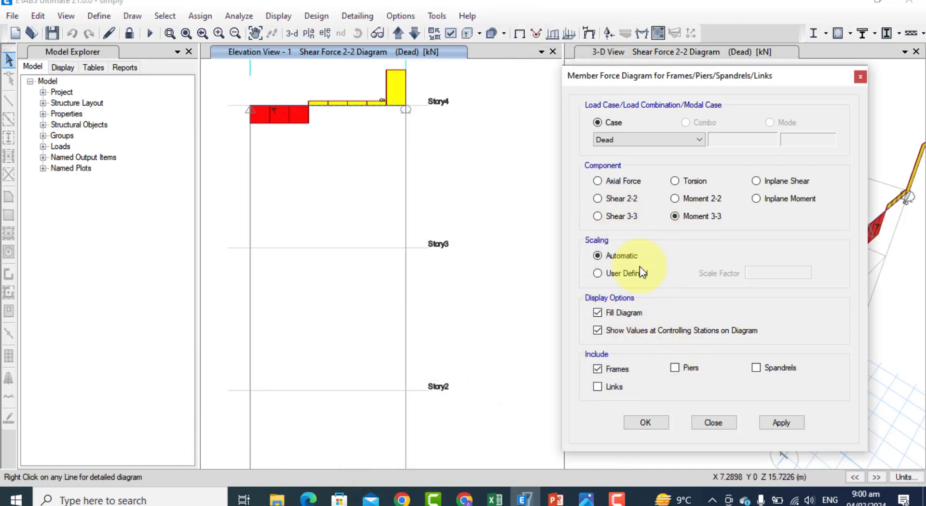
click(770, 423)
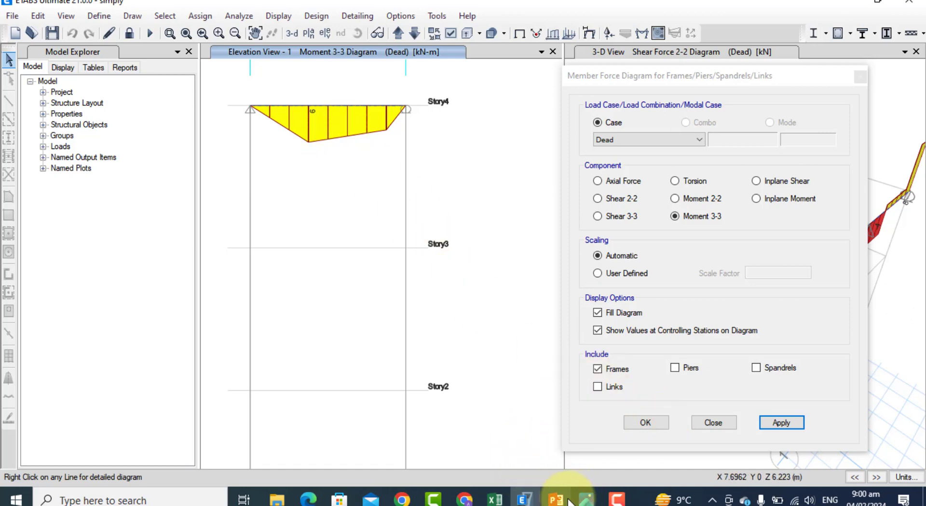
click(586, 499)
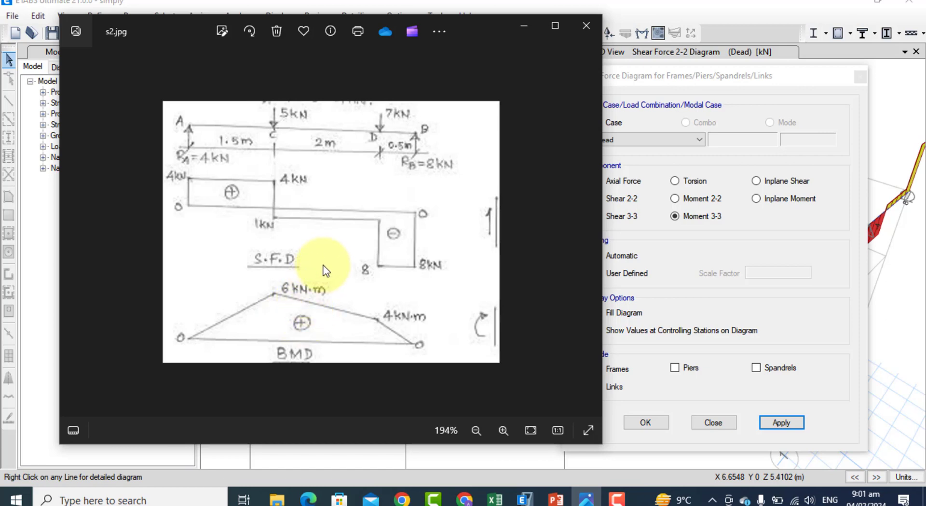
click(524, 27)
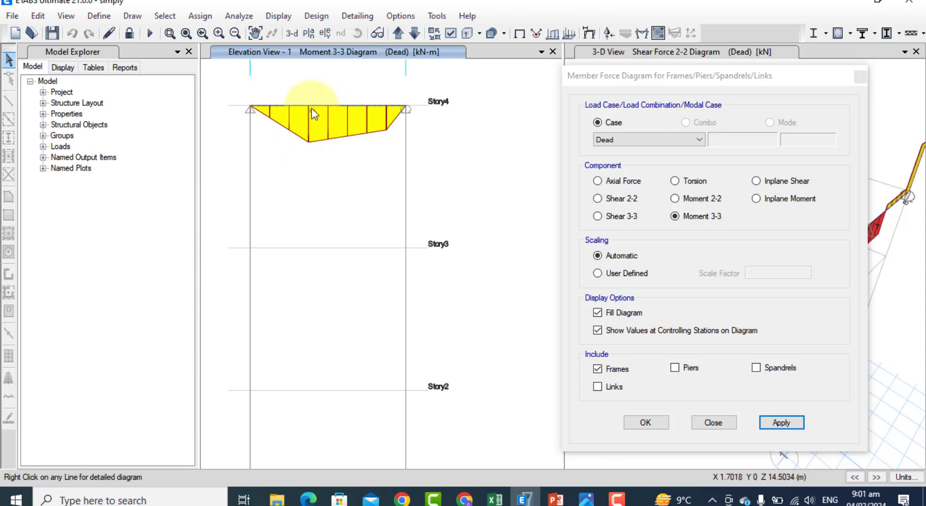
mouse_move(305, 122)
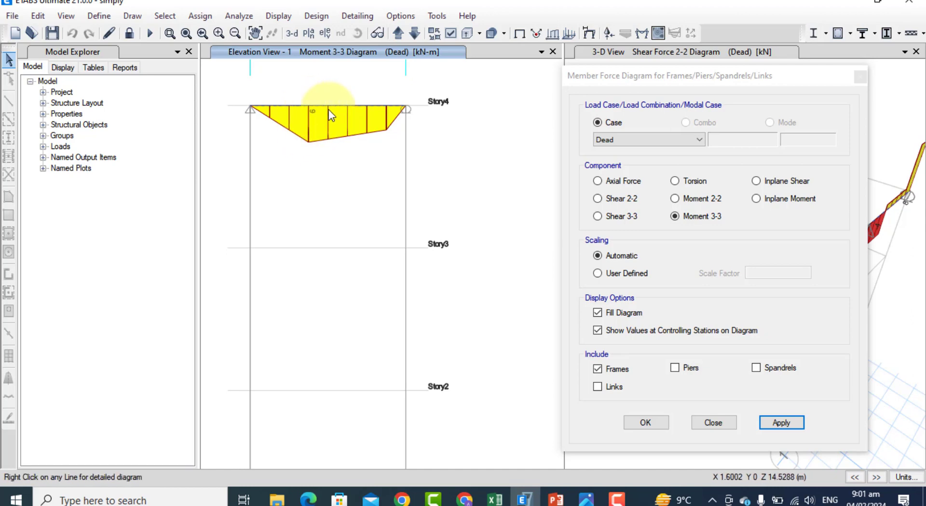
mouse_move(346, 104)
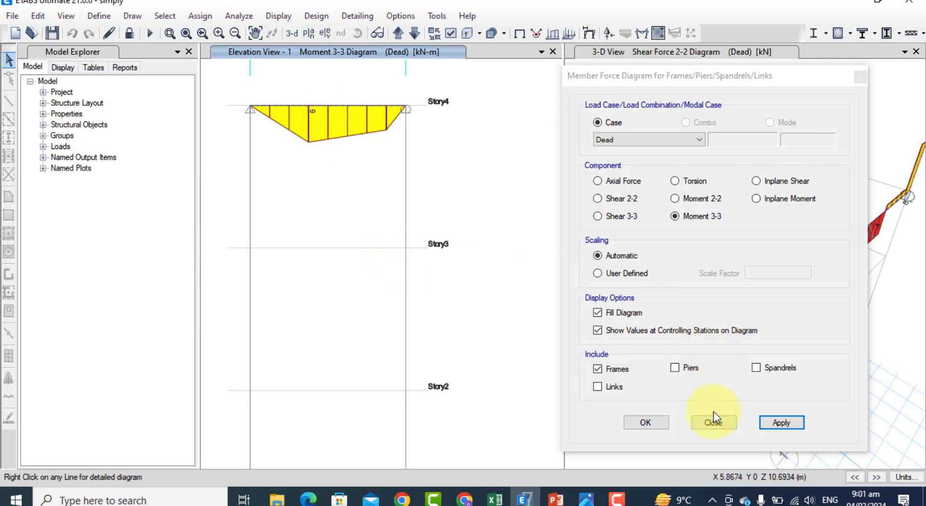
click(705, 422)
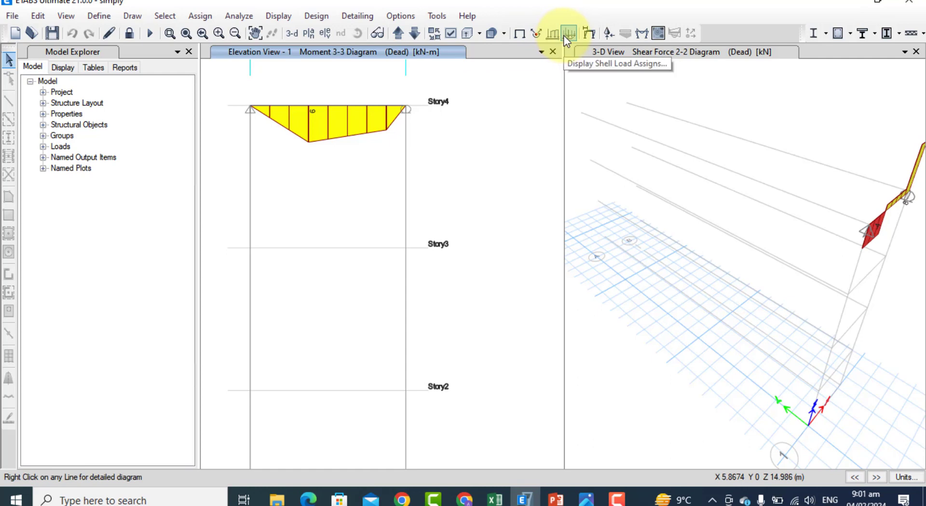
Step: Display the Dead case Fz point reactions as arrows in the elevation view and check them against the support reactions in s2.jpg
click(607, 37)
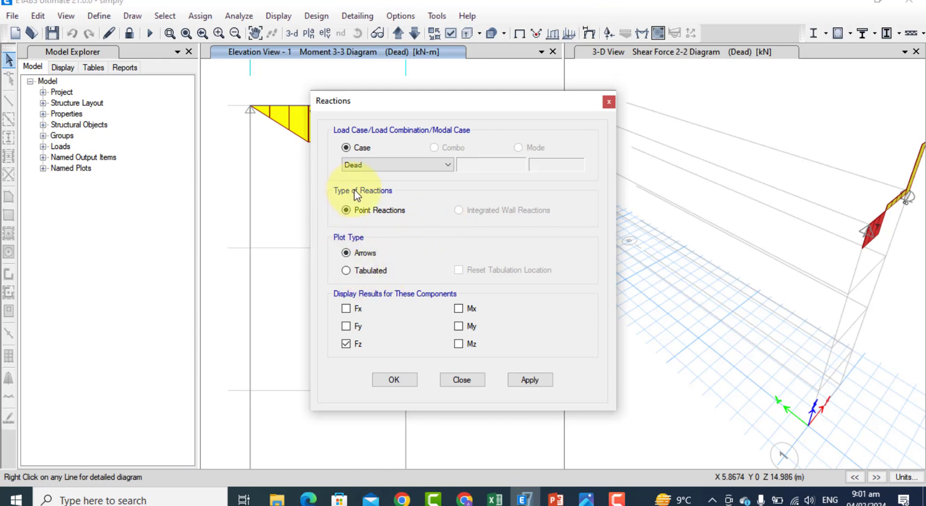
click(545, 379)
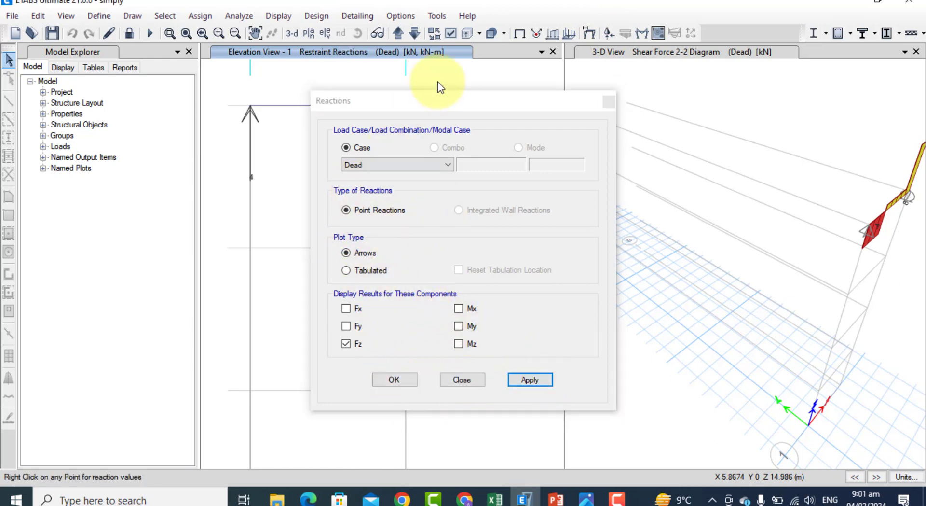
drag(433, 102, 659, 132)
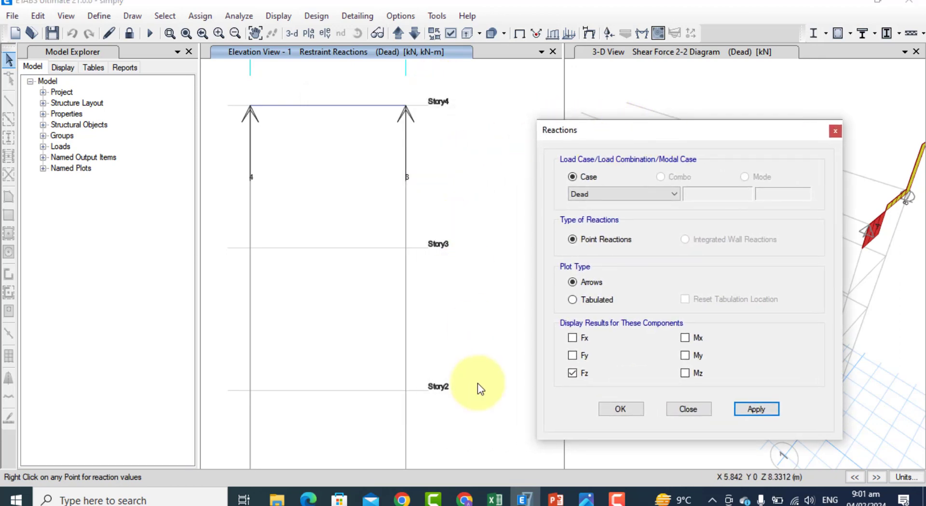
click(586, 500)
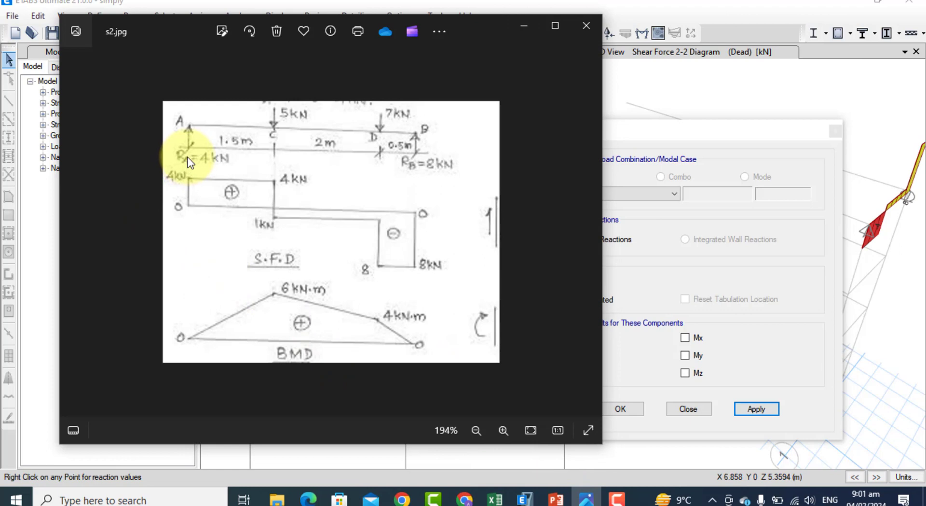
click(524, 25)
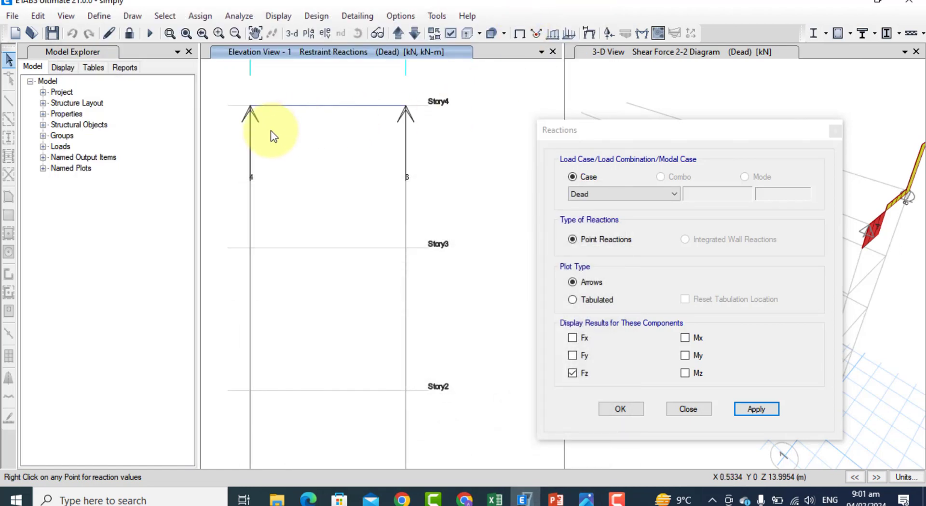